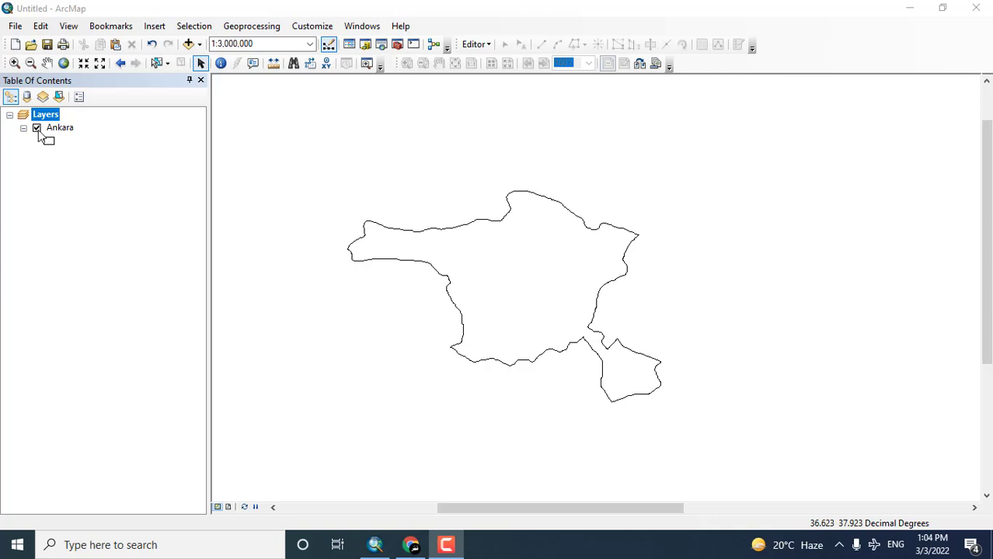
# Step: Add the DEM tiles 1.tif through n39_e031_1arc_v3.tif from the Desktop to the map
pyautogui.click(37, 129)
pyautogui.click(38, 129)
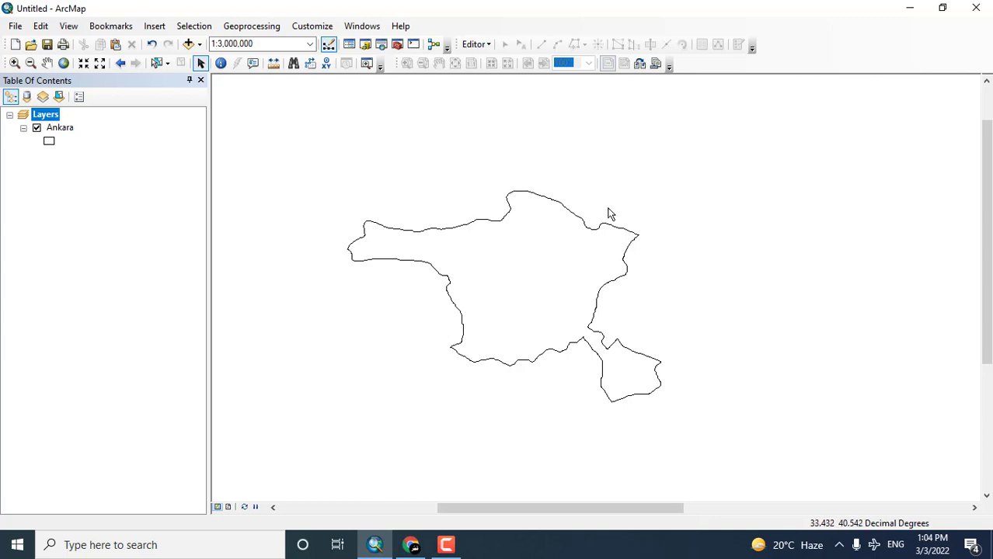
pyautogui.click(189, 45)
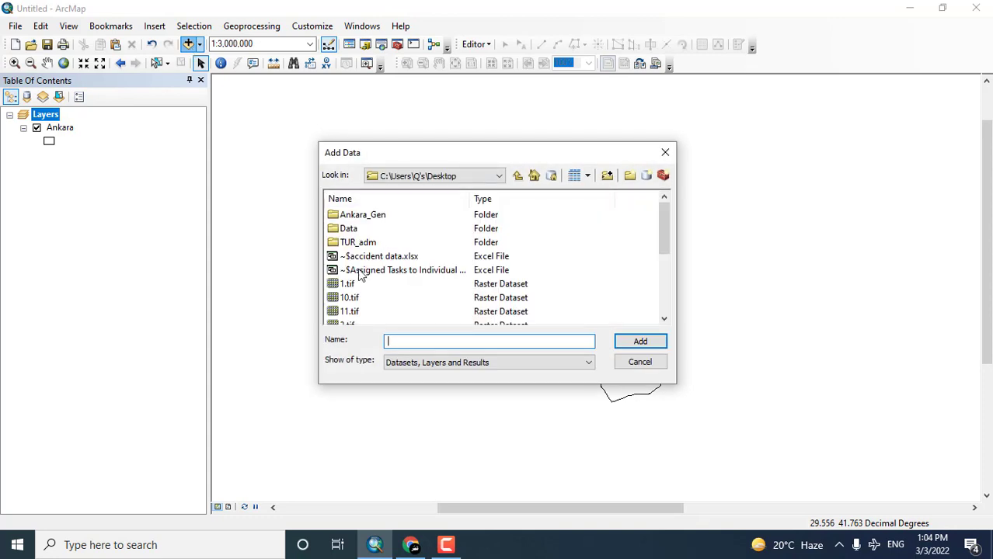
pyautogui.click(347, 286)
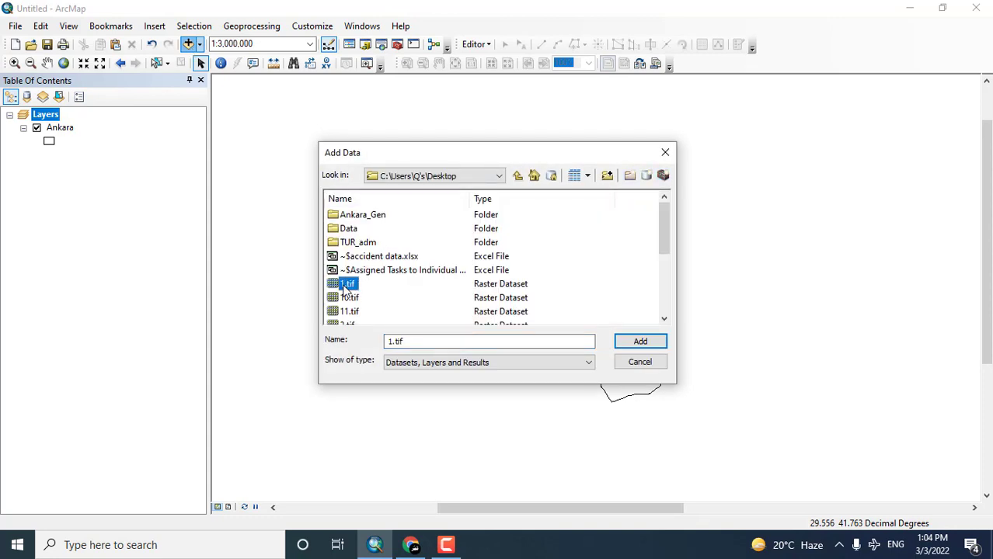
pyautogui.hotkey('shift', 'Down')
pyautogui.hotkey('shift', 'Down')
pyautogui.hotkey('shift', 'Down')
pyautogui.hotkey('shift', 'Down')
pyautogui.hotkey('shift', 'Down')
pyautogui.hotkey('shift', 'Down')
pyautogui.hotkey('shift', 'Down')
pyautogui.hotkey('shift', 'Down')
pyautogui.hotkey('shift', 'Down')
pyautogui.hotkey('shift', 'Down')
pyautogui.hotkey('shift', 'Down')
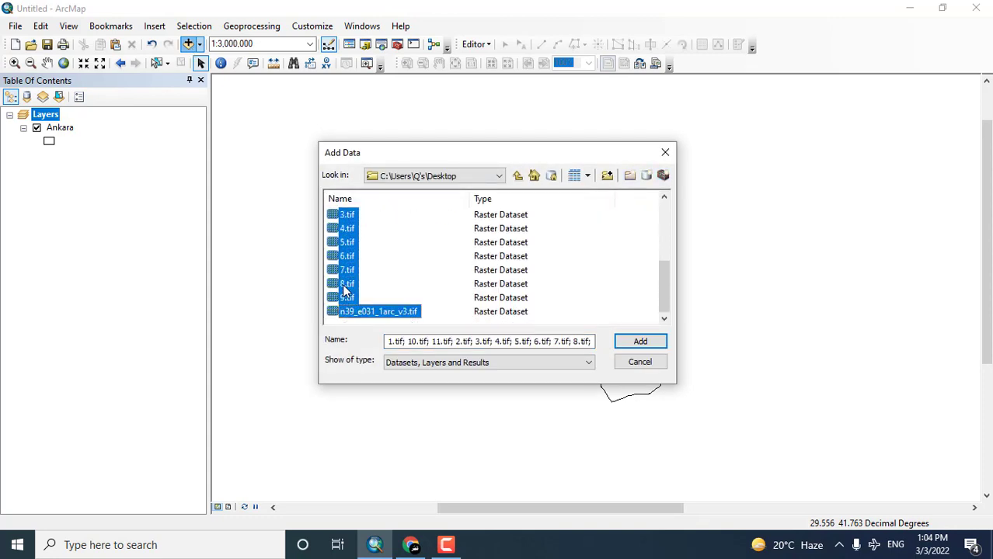
pyautogui.moveTo(664, 302); pyautogui.dragTo(657, 259)
pyautogui.click(638, 342)
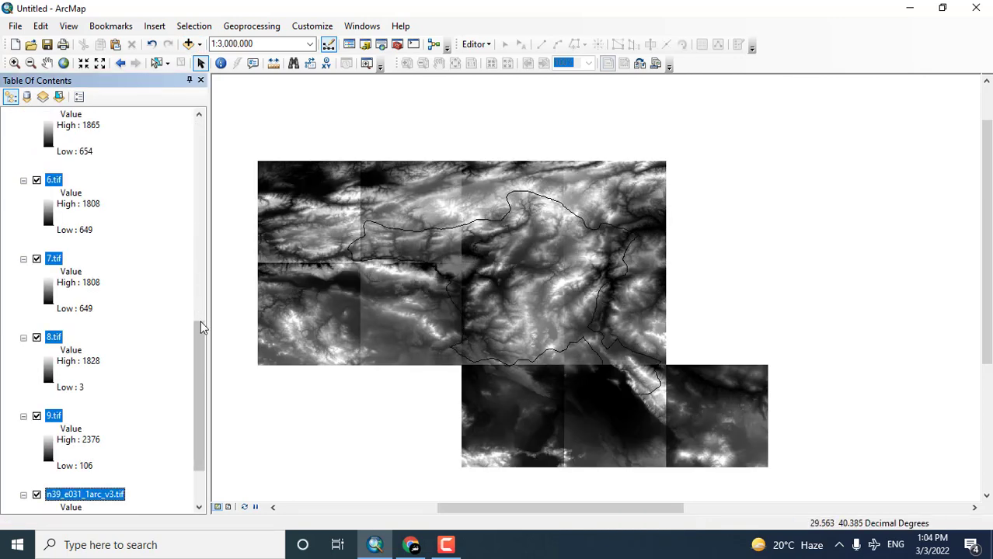
# Step: Hide the 1.tif tile in the Table of Contents
pyautogui.moveTo(200, 328); pyautogui.dragTo(179, 125)
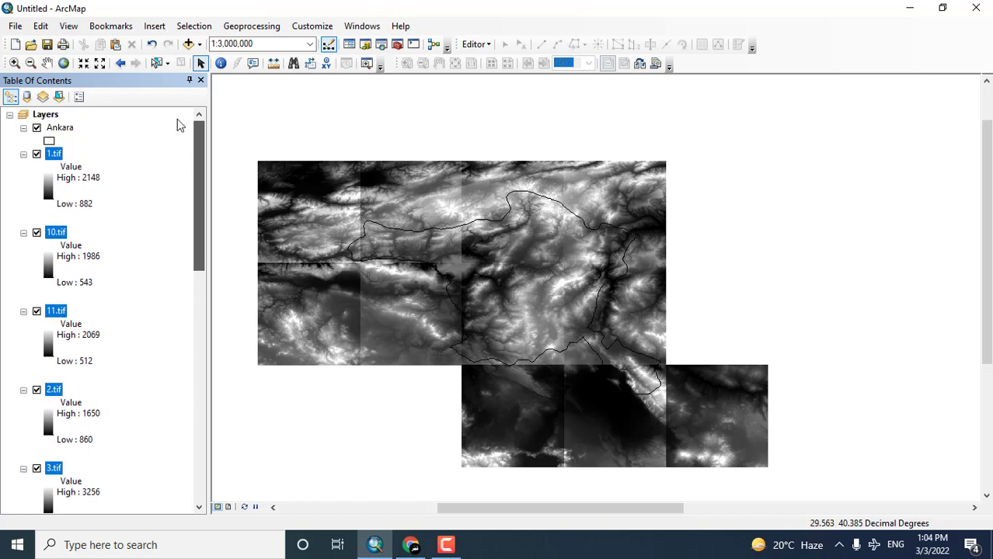
pyautogui.click(36, 154)
pyautogui.click(36, 154)
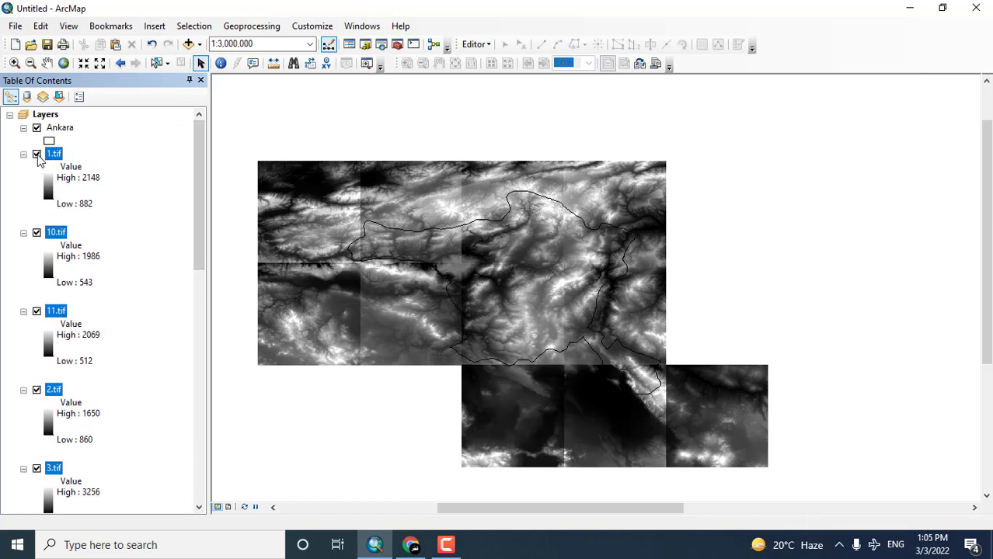
pyautogui.click(37, 155)
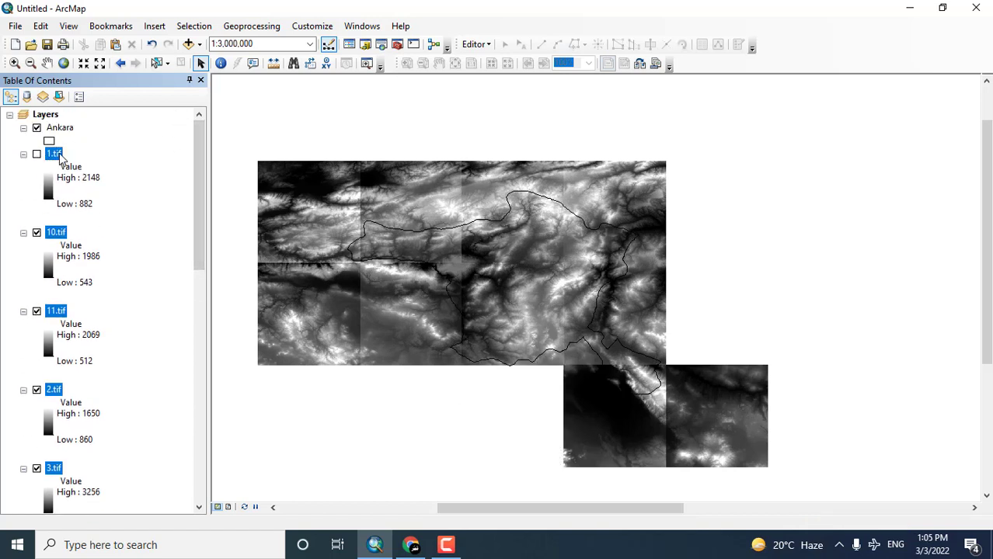
# Step: Turn 1.tif back on and restyle the Ankara boundary with white fill and outline width 2
pyautogui.rightClick(58, 155)
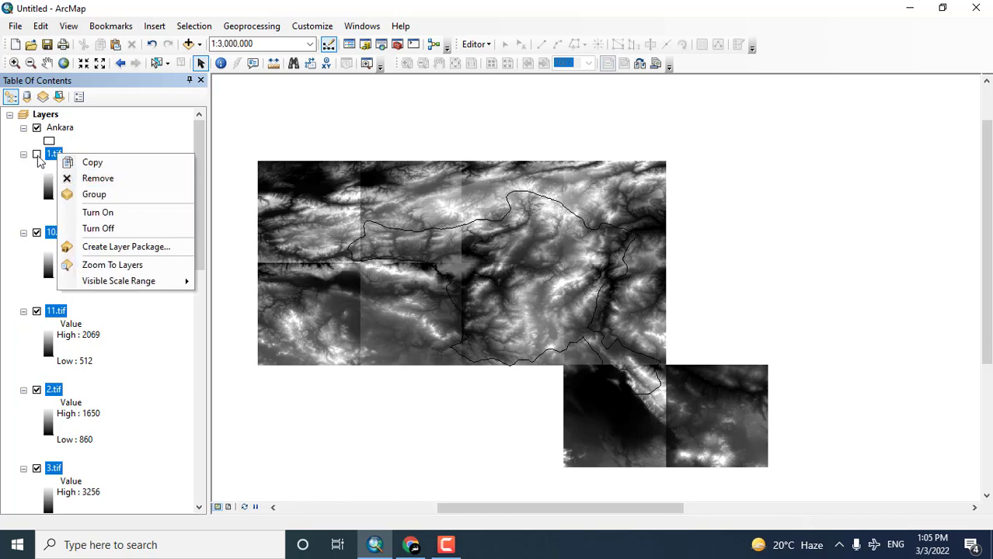
pyautogui.click(37, 155)
pyautogui.doubleClick(49, 140)
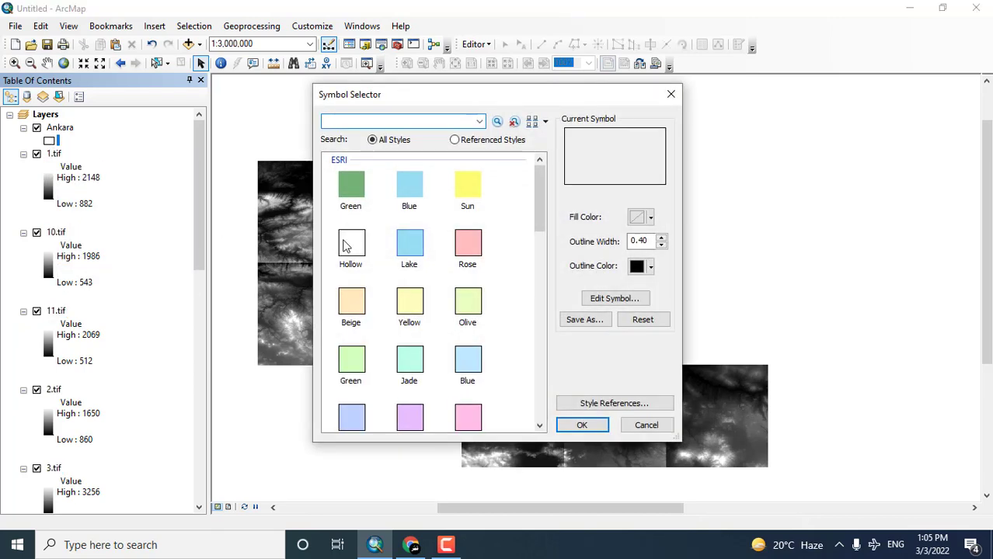
pyautogui.click(351, 247)
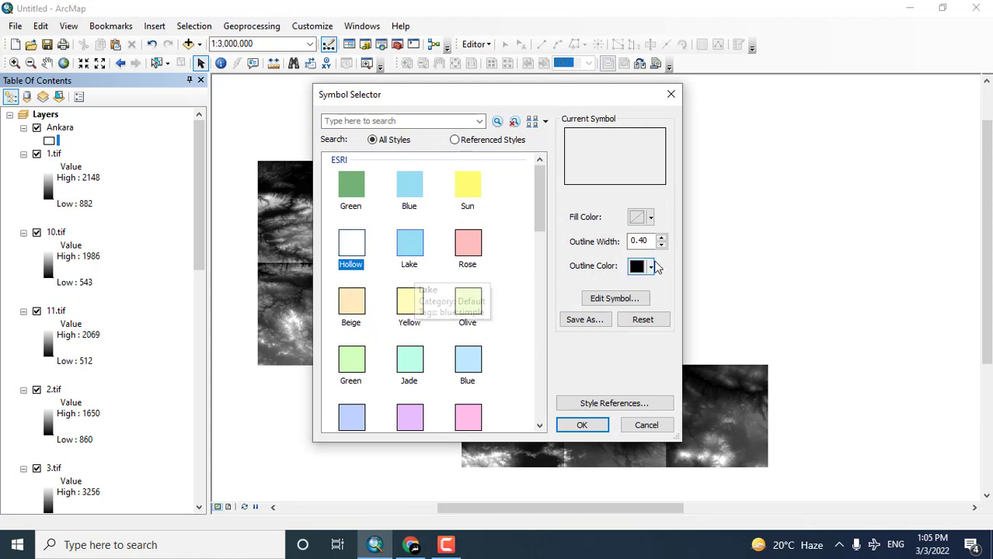
pyautogui.click(648, 218)
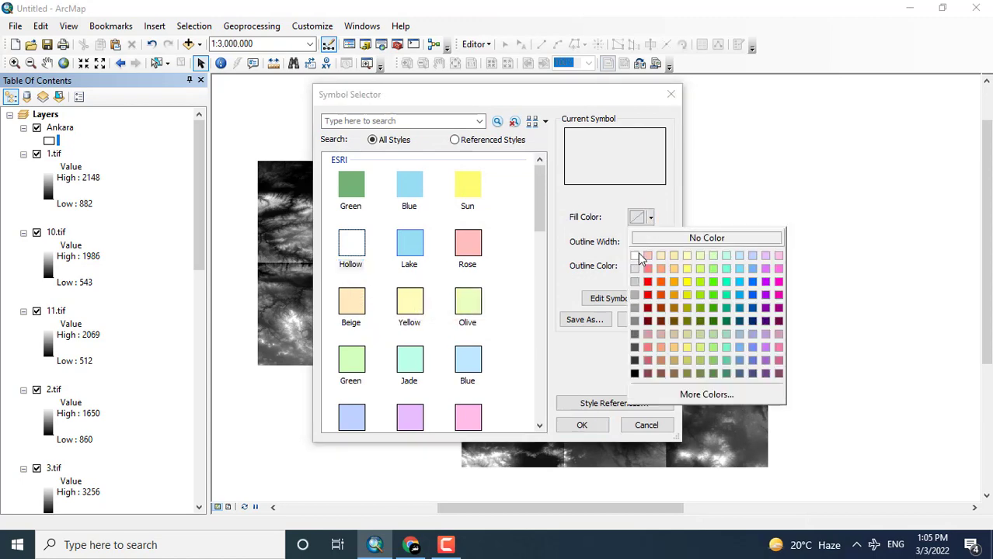
pyautogui.click(638, 261)
pyautogui.click(662, 239)
pyautogui.click(661, 240)
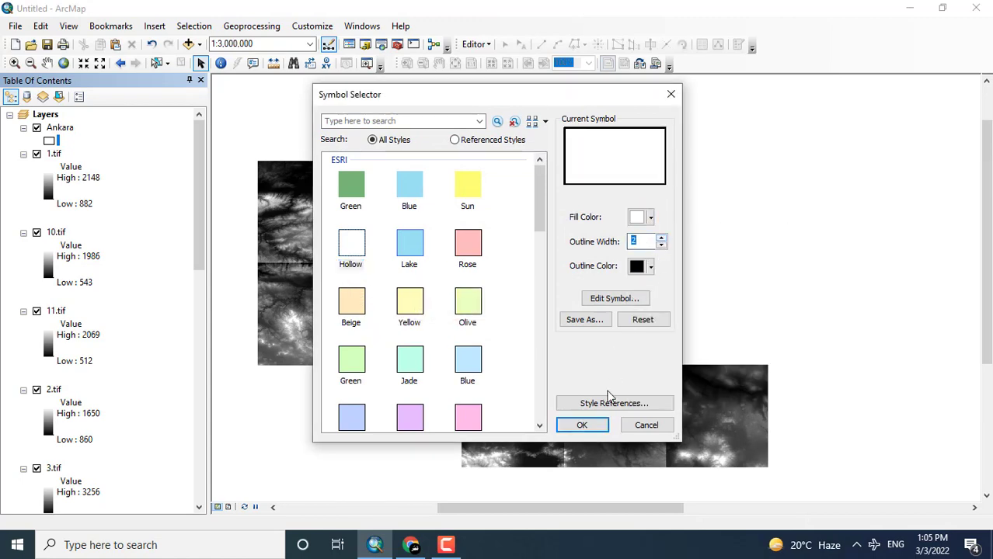
pyautogui.click(593, 428)
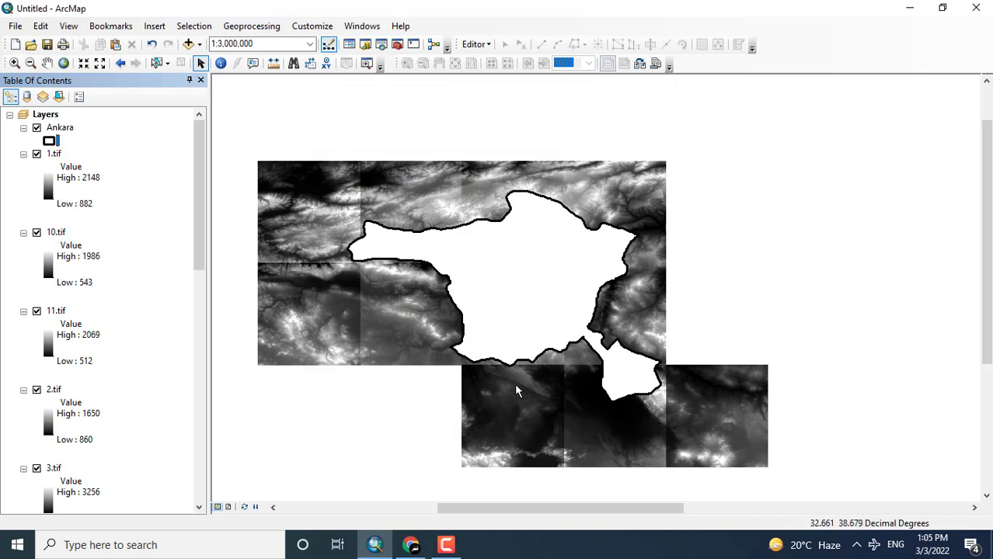
# Step: Remove the 1.tif tile from the map
pyautogui.click(37, 155)
pyautogui.click(37, 154)
pyautogui.click(37, 154)
pyautogui.rightClick(54, 155)
pyautogui.click(92, 179)
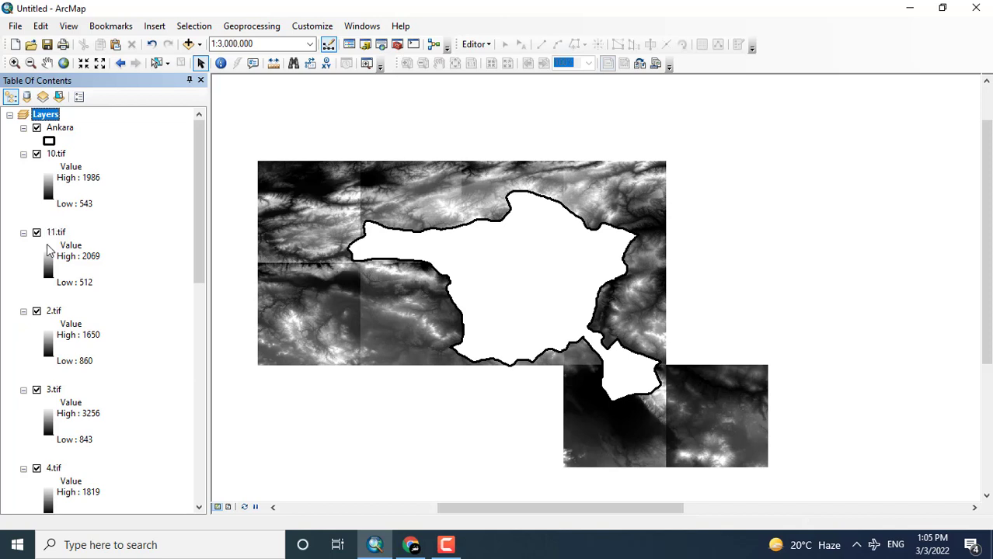
# Step: Toggle the n39_e031_1arc_v3.tif, 9.tif and 8.tif tiles to inspect their coverage
pyautogui.moveTo(196, 238); pyautogui.dragTo(144, 452)
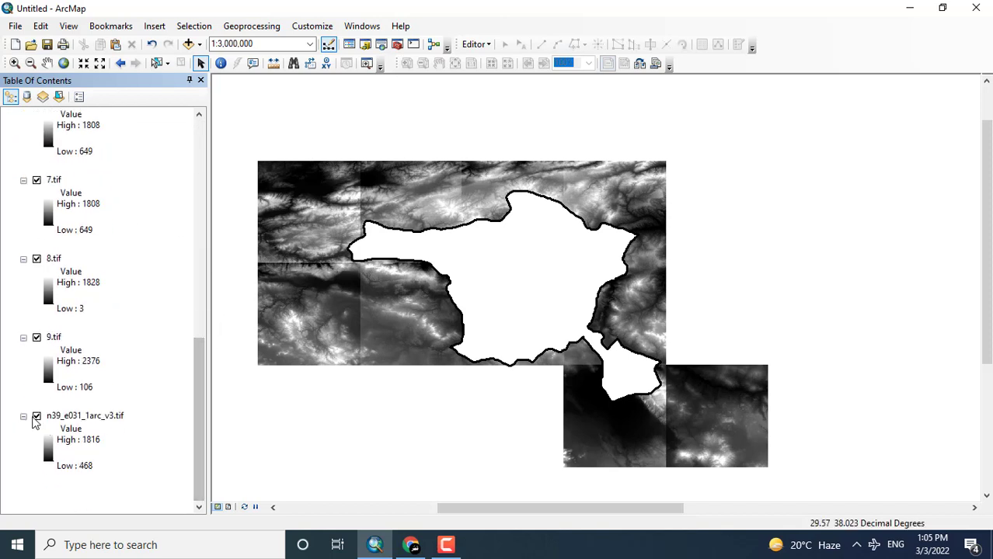
pyautogui.click(36, 416)
pyautogui.click(37, 417)
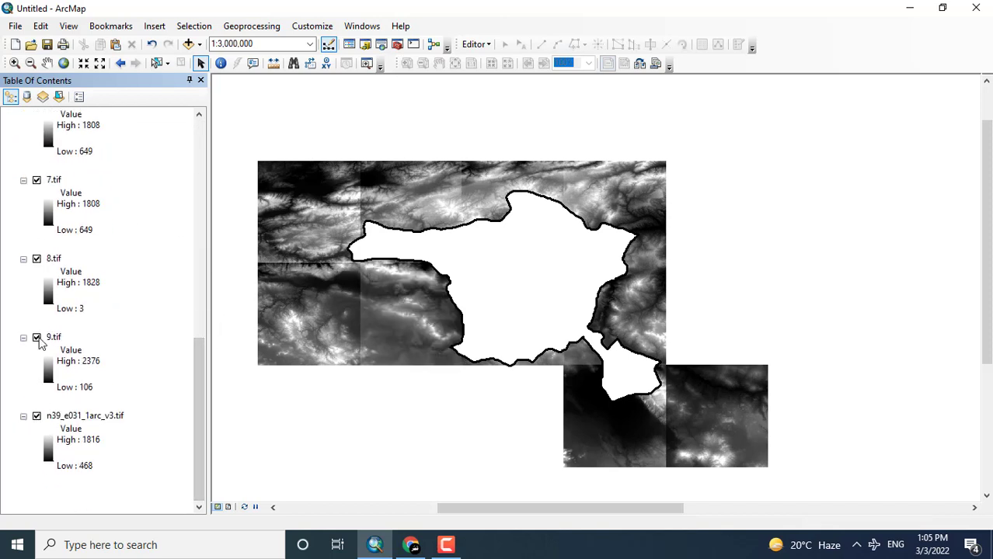
pyautogui.click(37, 338)
pyautogui.click(37, 338)
pyautogui.click(37, 260)
pyautogui.click(36, 260)
# Step: Toggle the 7.tif and 5.tif tiles on and off to check their extents
pyautogui.click(37, 181)
pyautogui.click(36, 180)
pyautogui.click(36, 180)
pyautogui.click(36, 180)
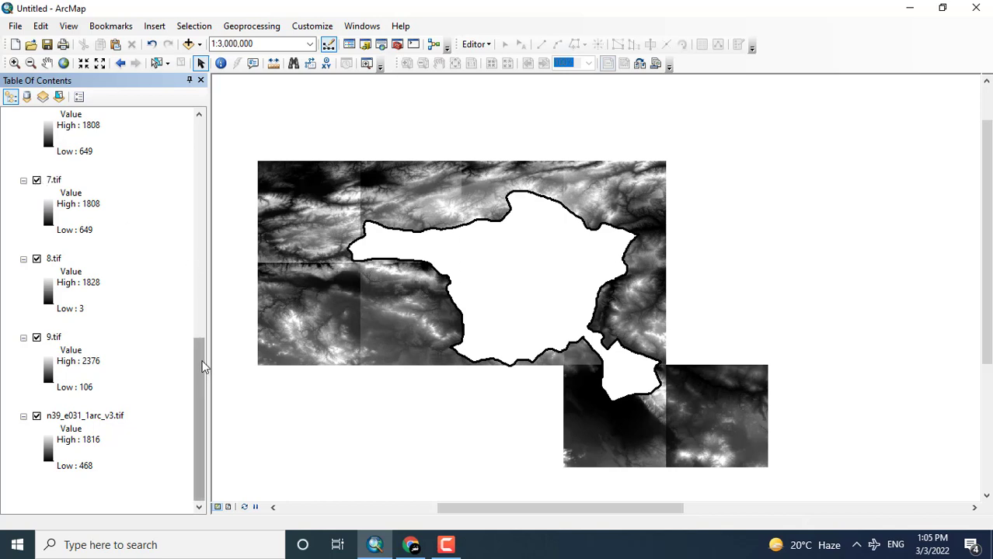
pyautogui.moveTo(202, 364); pyautogui.dragTo(199, 289)
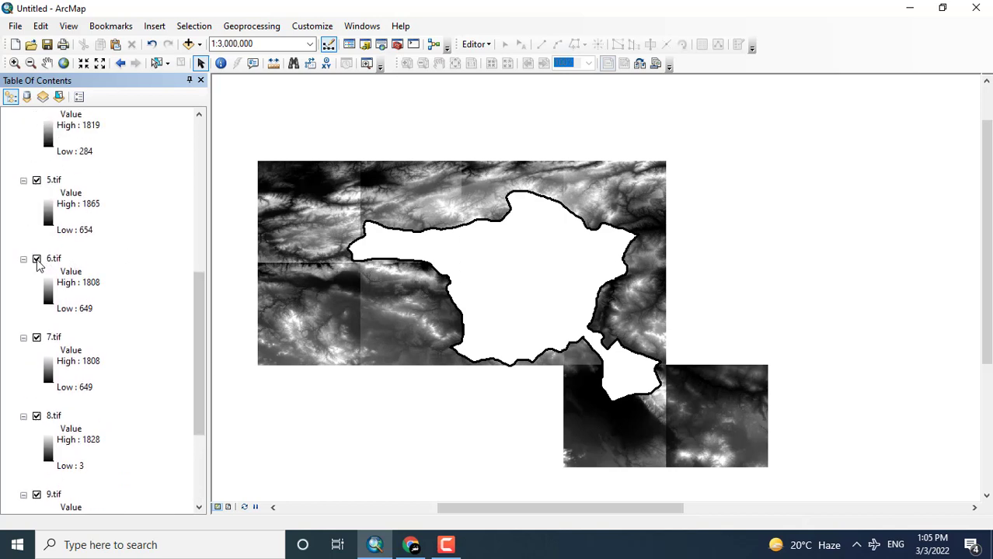
pyautogui.click(40, 184)
pyautogui.click(40, 183)
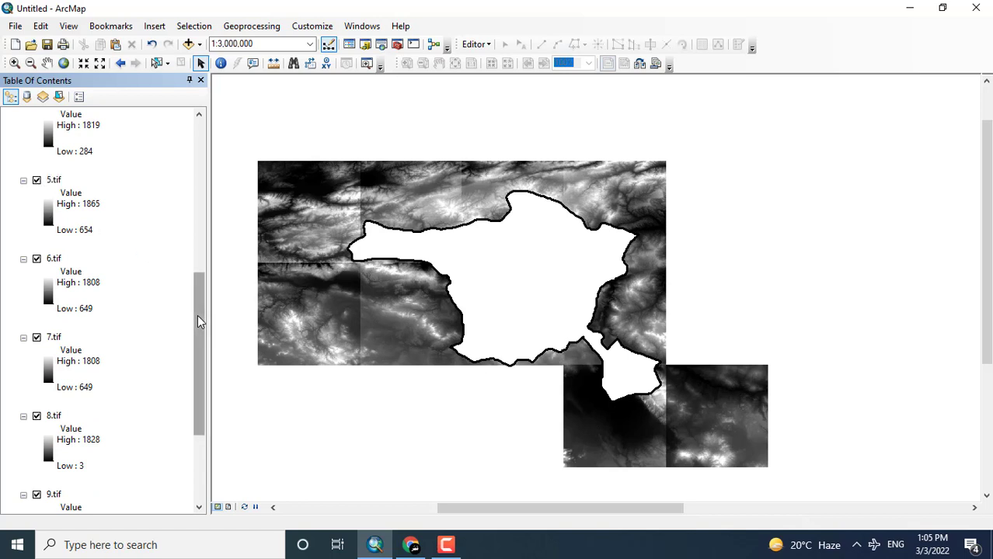
pyautogui.moveTo(200, 322); pyautogui.dragTo(198, 280)
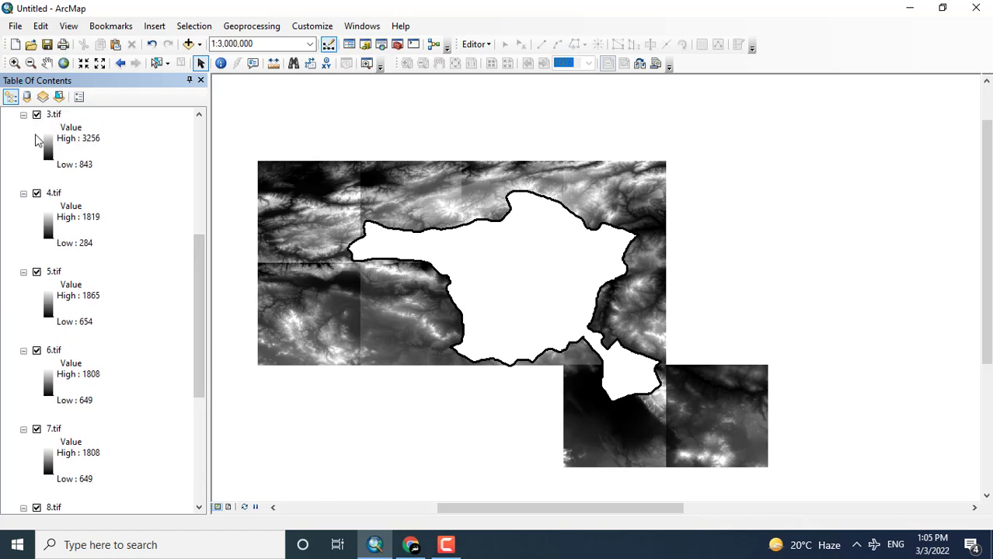
# Step: Remove the 3.tif tile from the map
pyautogui.click(37, 115)
pyautogui.click(37, 115)
pyautogui.rightClick(52, 121)
pyautogui.click(82, 140)
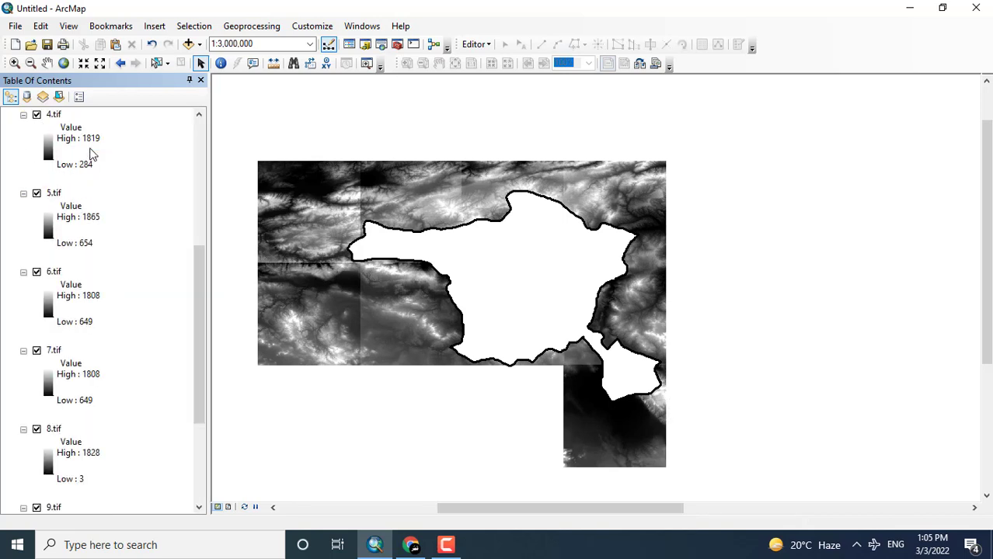
# Step: Hide the Ankara boundary layer so the DEM tiles show uncovered
pyautogui.moveTo(200, 268); pyautogui.dragTo(198, 139)
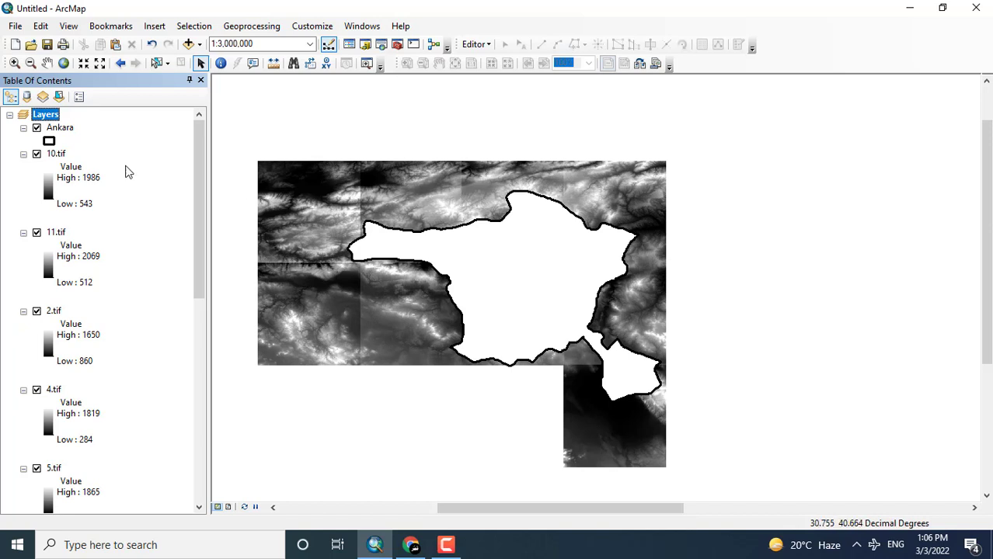
pyautogui.click(36, 129)
pyautogui.click(36, 155)
pyautogui.click(36, 154)
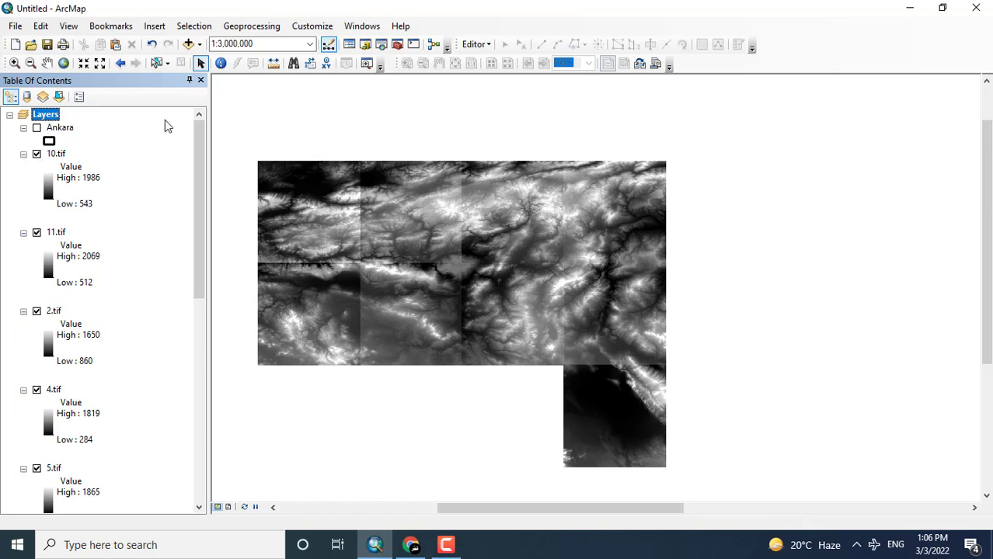
# Step: Search for 'Mosaic to new raster' and open the Data Management tool
pyautogui.click(380, 45)
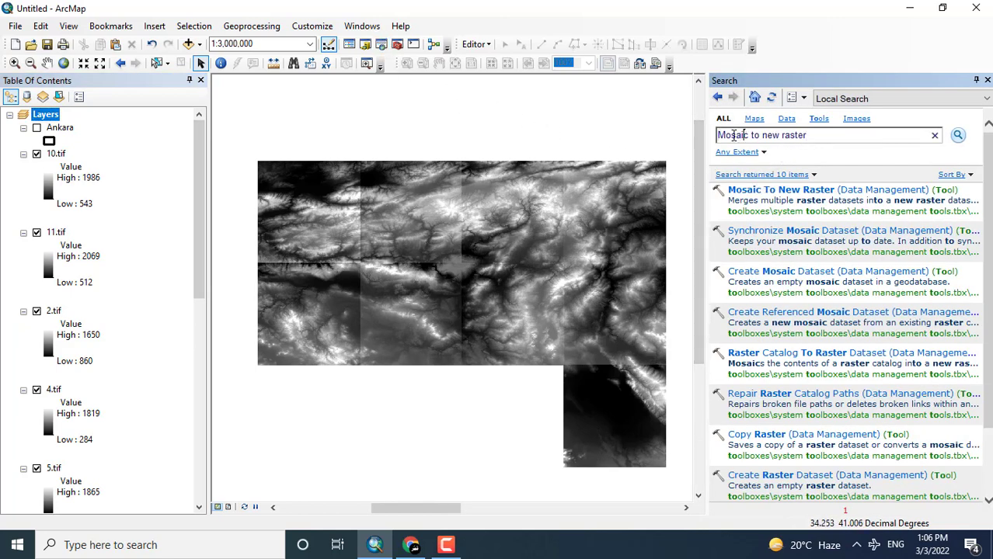
pyautogui.moveTo(719, 135); pyautogui.dragTo(813, 136)
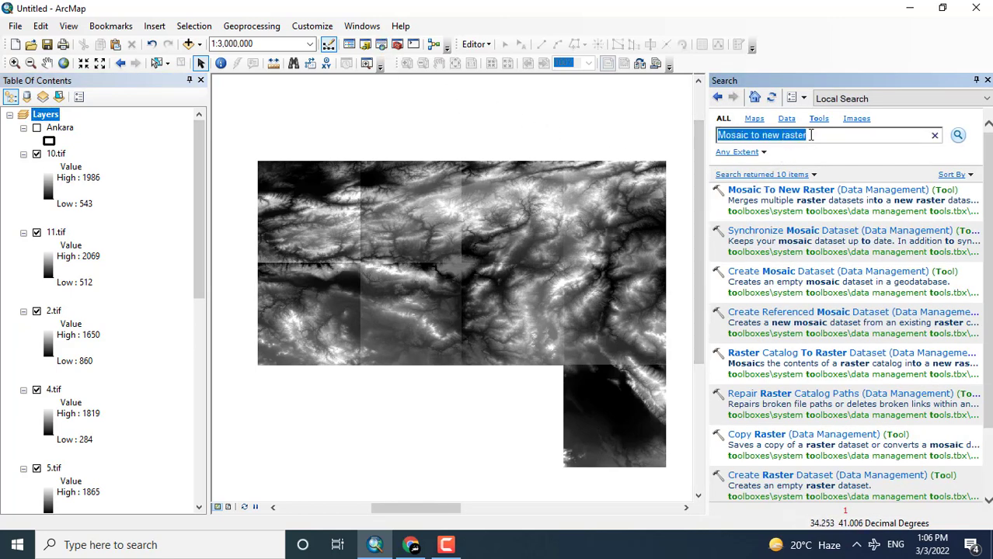
pyautogui.click(788, 191)
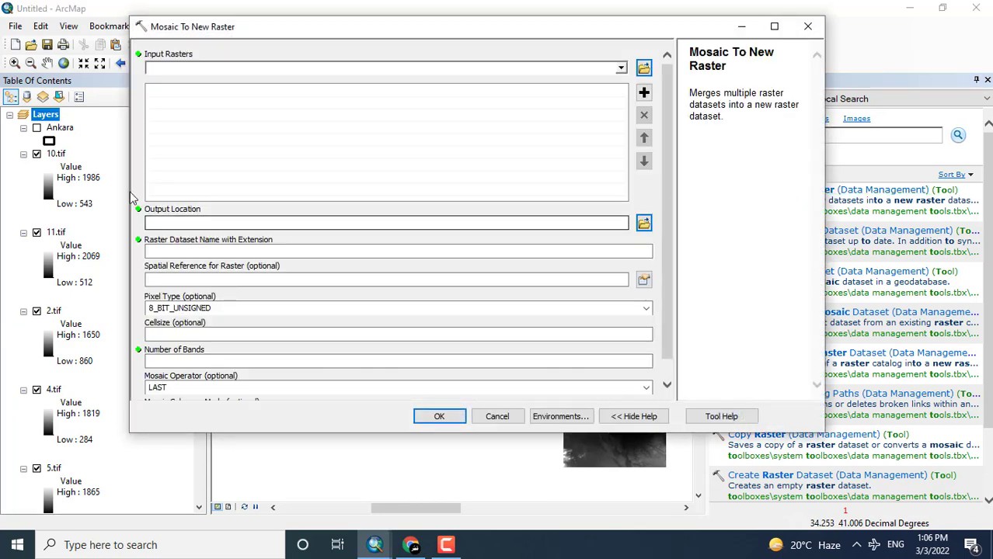
# Step: Add 10.tif, 11.tif, 2.tif, 4.tif and 5.tif as input rasters
pyautogui.click(621, 68)
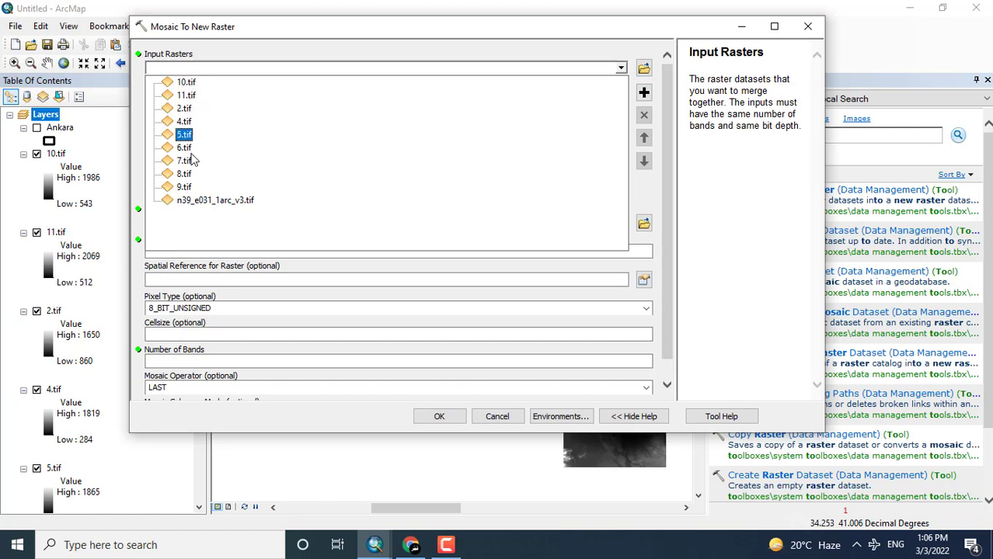
pyautogui.click(184, 87)
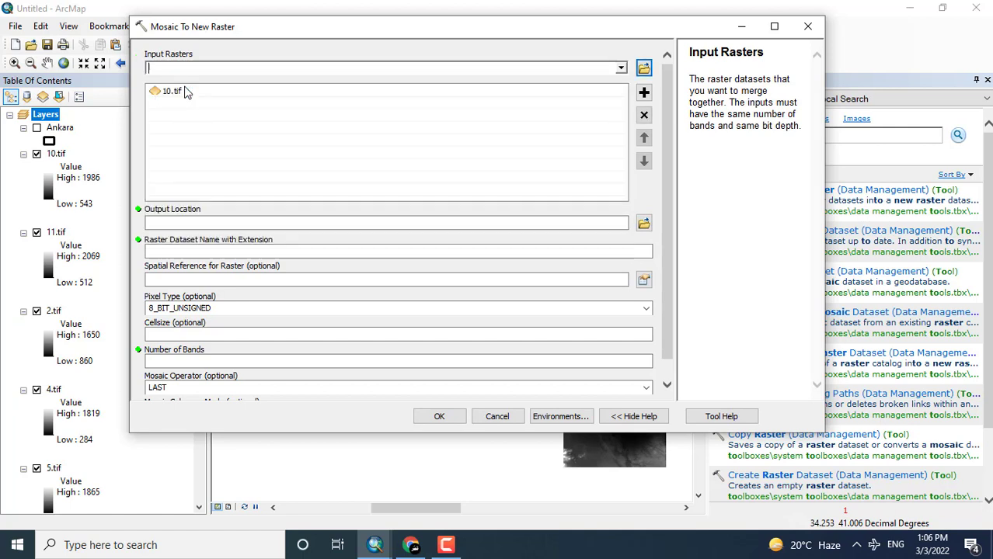
pyautogui.click(620, 67)
pyautogui.click(193, 98)
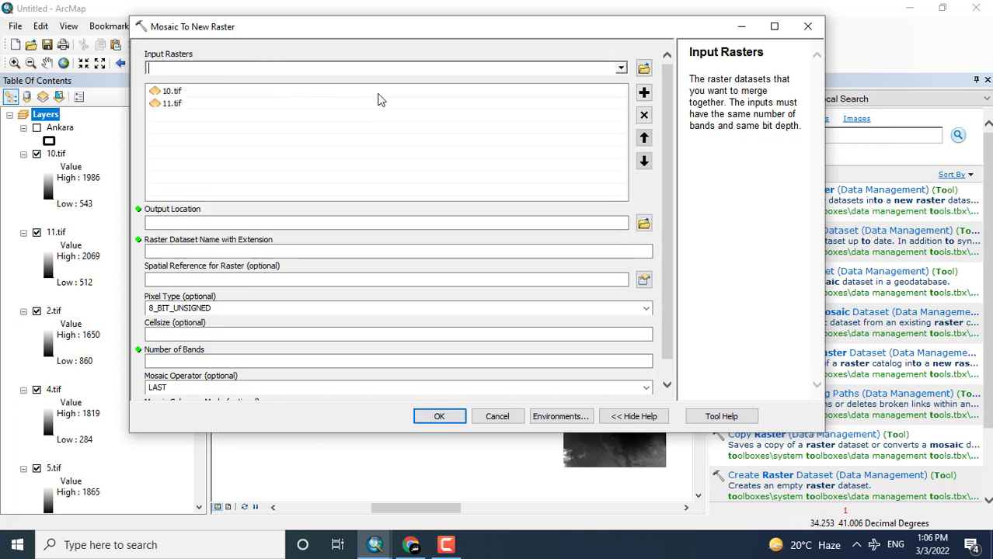
pyautogui.click(619, 68)
pyautogui.click(187, 110)
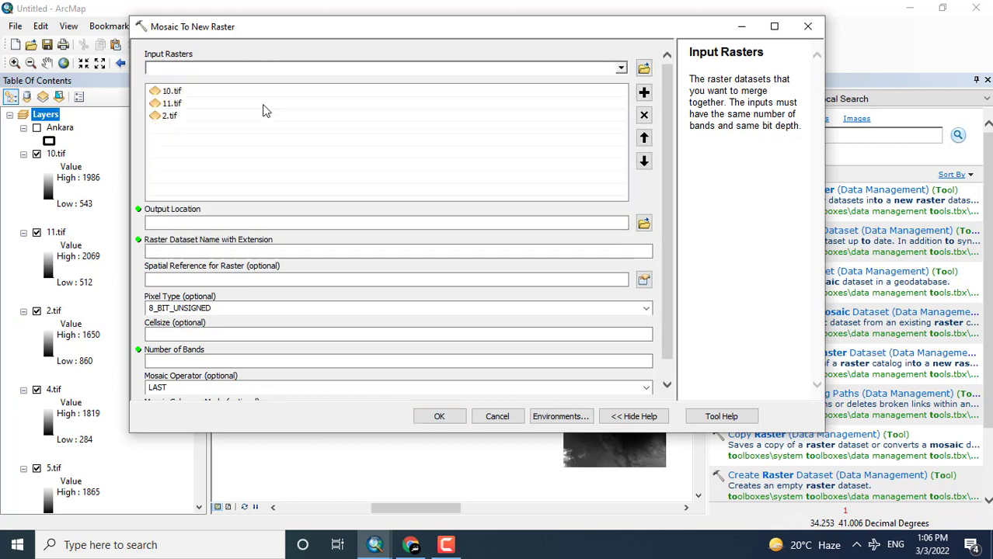
pyautogui.click(621, 68)
pyautogui.click(193, 122)
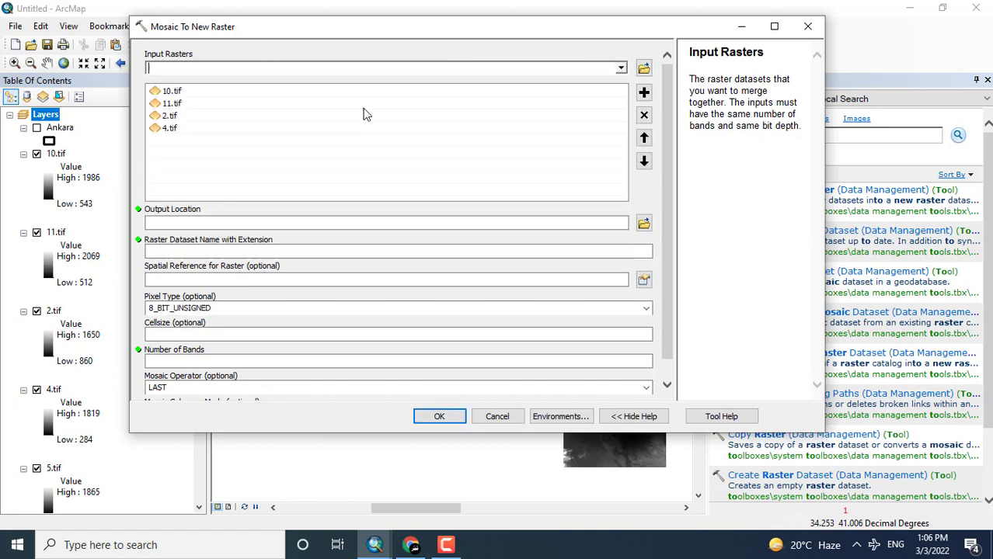
pyautogui.click(621, 69)
pyautogui.click(183, 135)
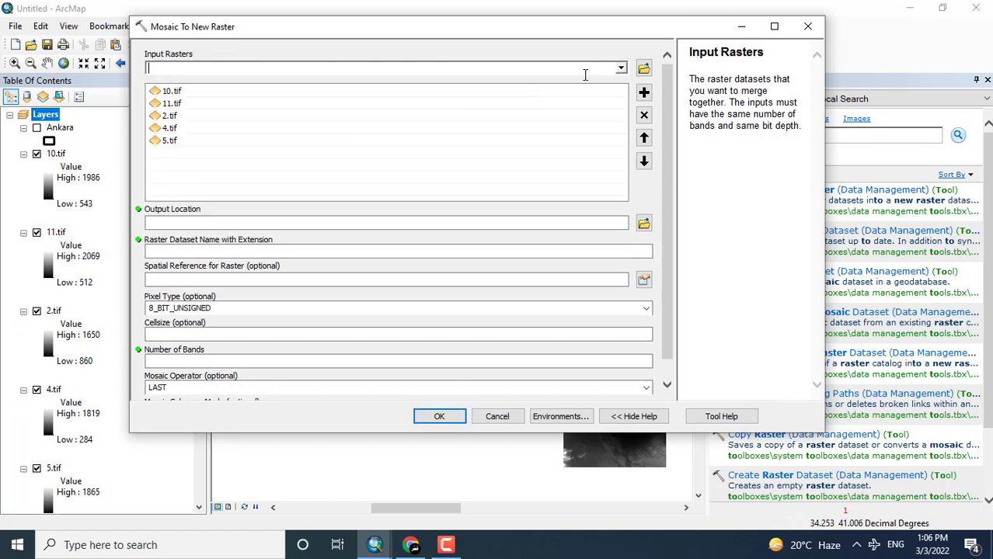
# Step: Add 7.tif, 8.tif, 9.tif and n39_e031_1arc_v3.tif to the input rasters
pyautogui.click(622, 69)
pyautogui.click(188, 148)
pyautogui.click(623, 70)
pyautogui.click(183, 174)
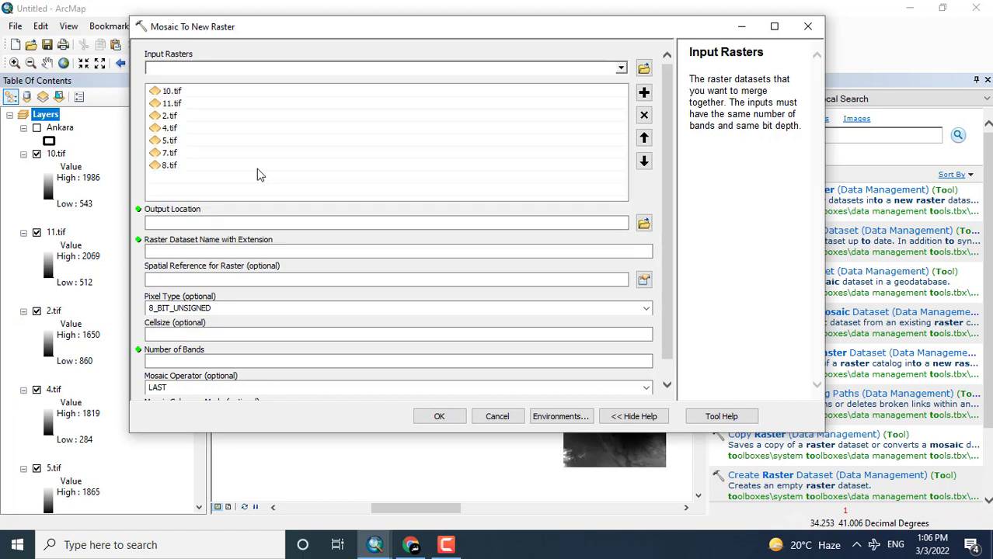
pyautogui.click(621, 69)
pyautogui.click(186, 188)
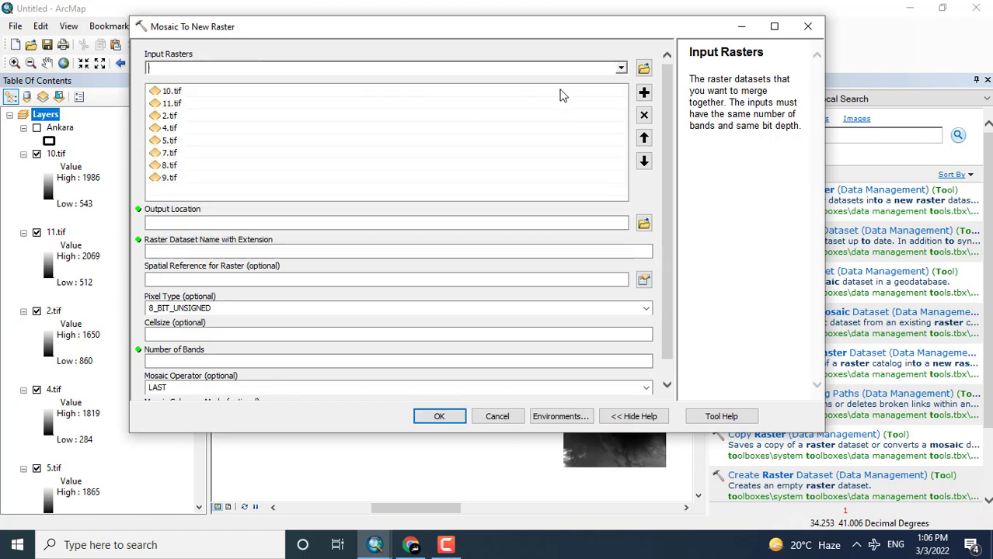
pyautogui.click(621, 69)
pyautogui.click(241, 201)
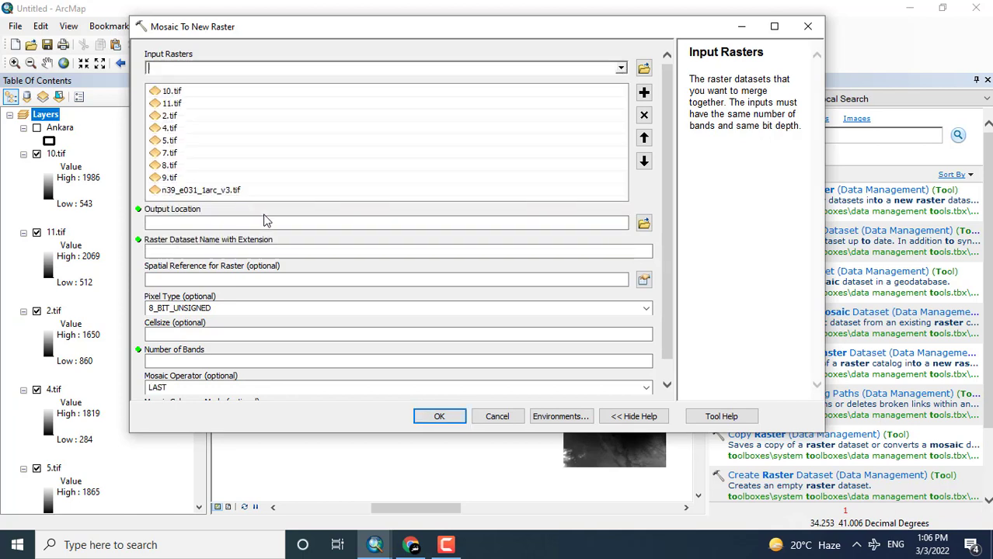
# Step: Set the mosaic output location to the Desktop's Ankara_Gen folder
pyautogui.click(643, 224)
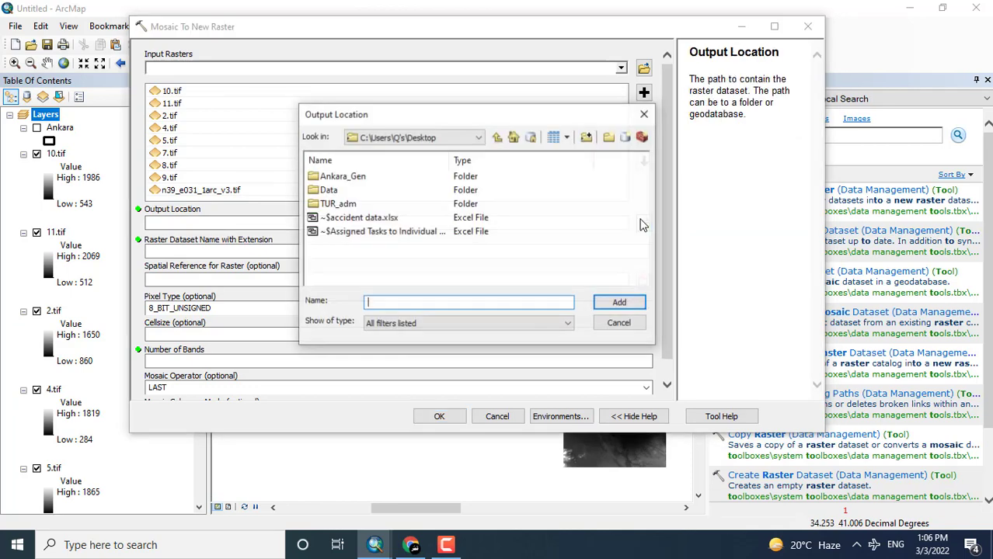
pyautogui.click(361, 180)
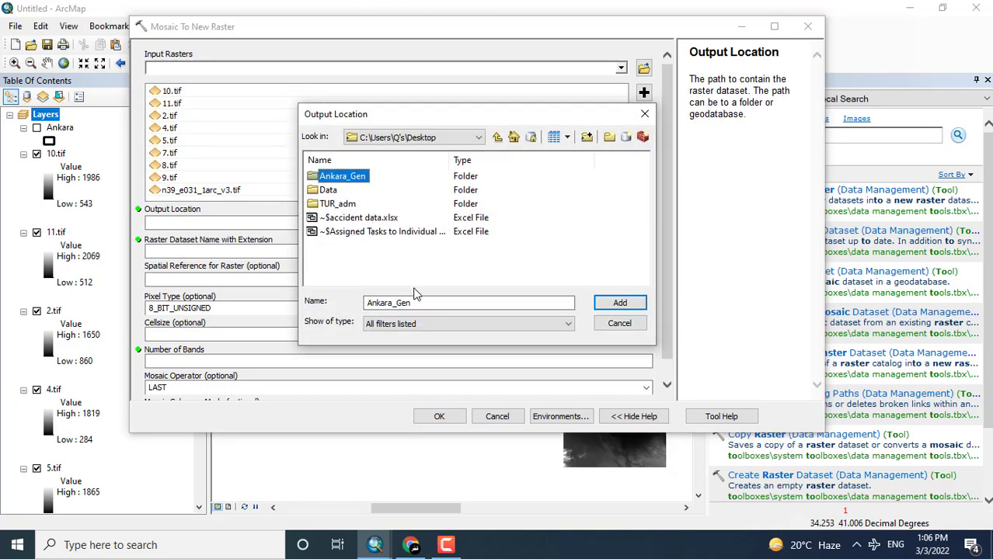
pyautogui.click(613, 305)
# Step: Name the output Ankara_Raseter_Mos.tif and set Number of Bands to 1
pyautogui.click(427, 250)
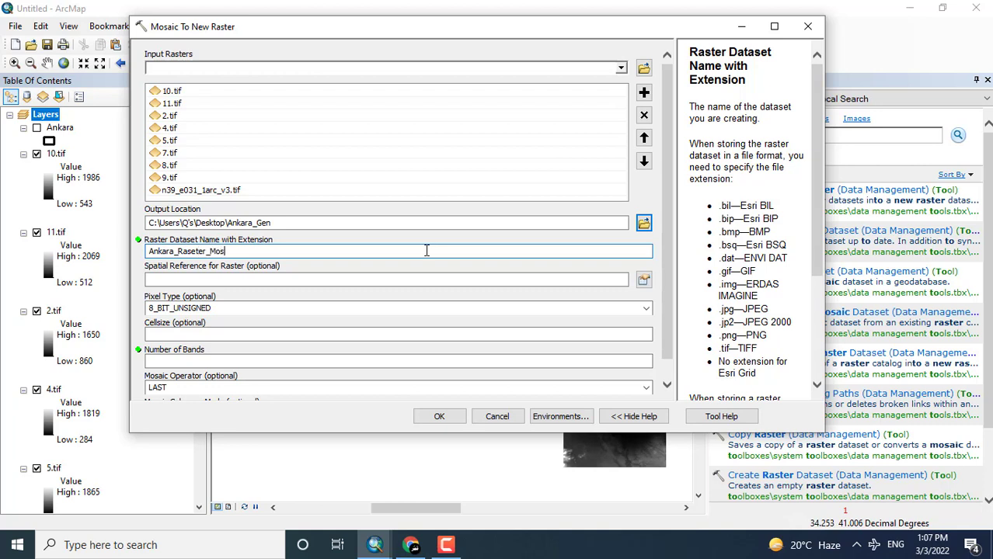
pyautogui.click(641, 361)
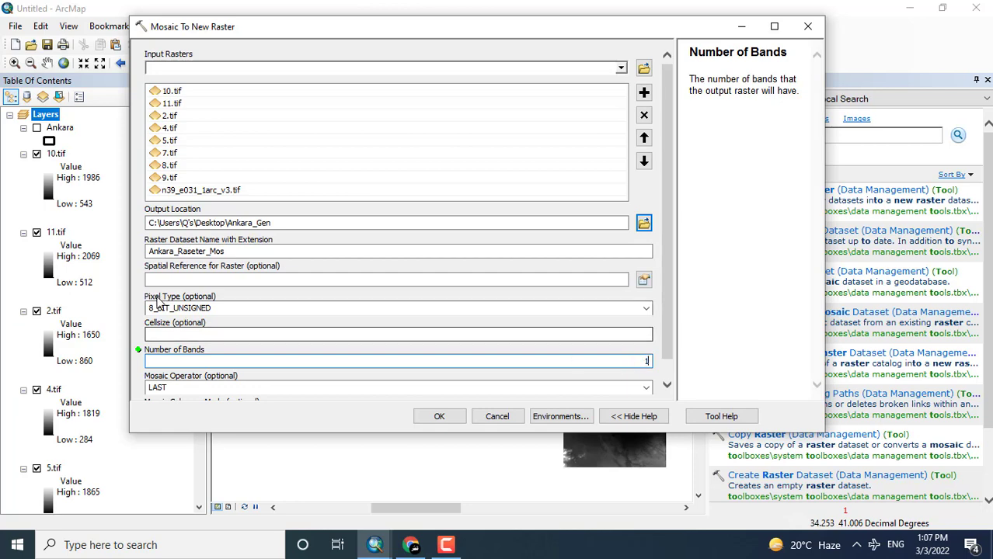
pyautogui.moveTo(149, 308); pyautogui.dragTo(181, 310)
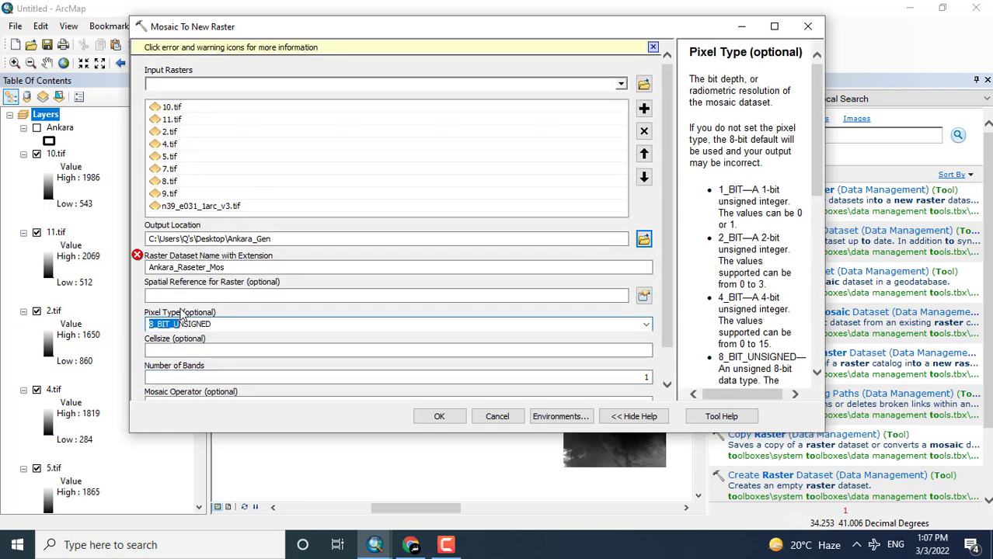
pyautogui.click(230, 267)
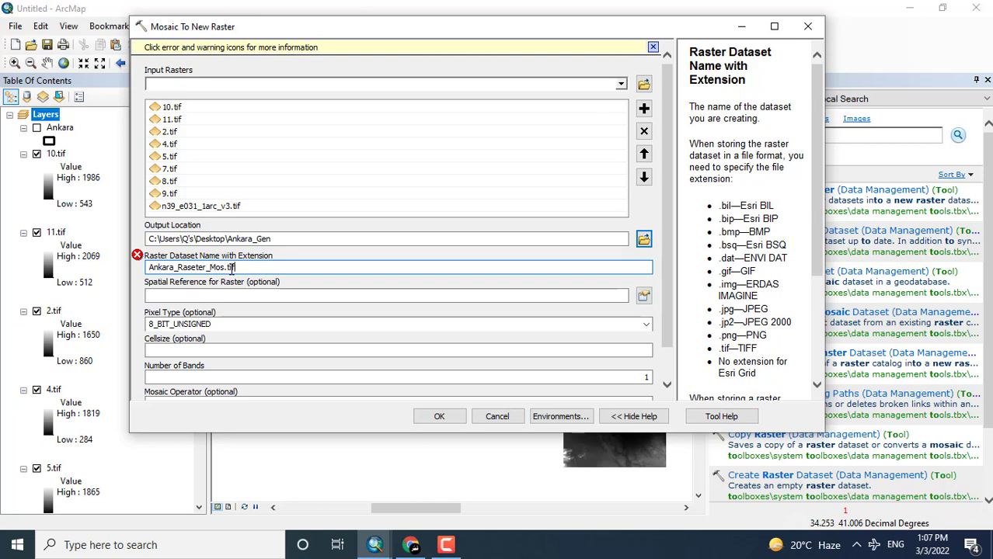
pyautogui.click(225, 324)
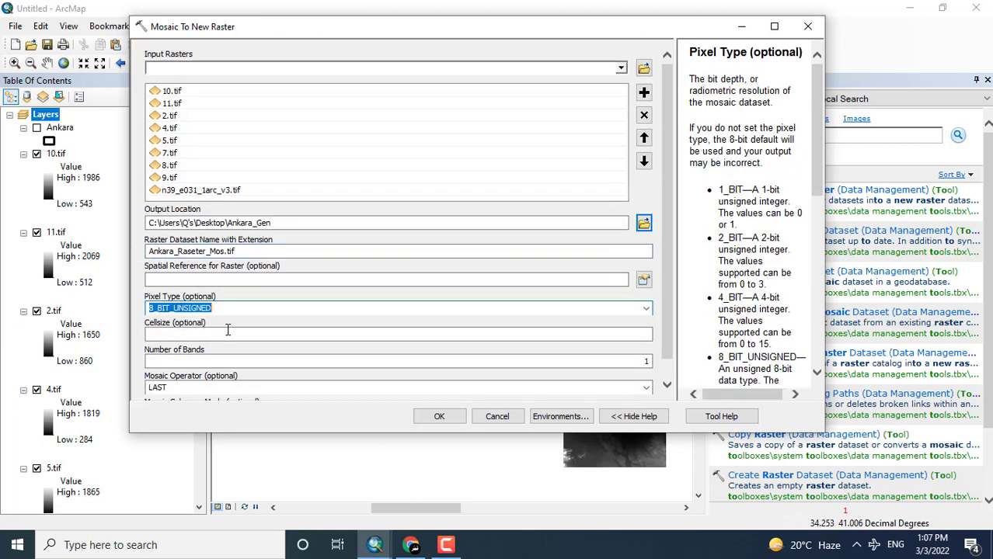
# Step: Confirm 11.tif has 16-bit depth and set the mosaic pixel type to 16_BIT_SIGNED
pyautogui.click(160, 307)
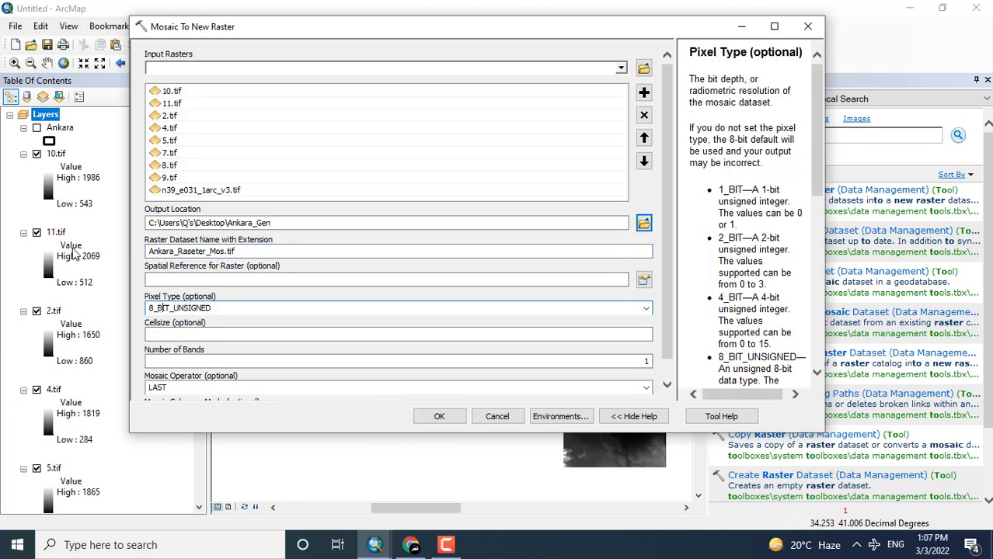
pyautogui.rightClick(59, 235)
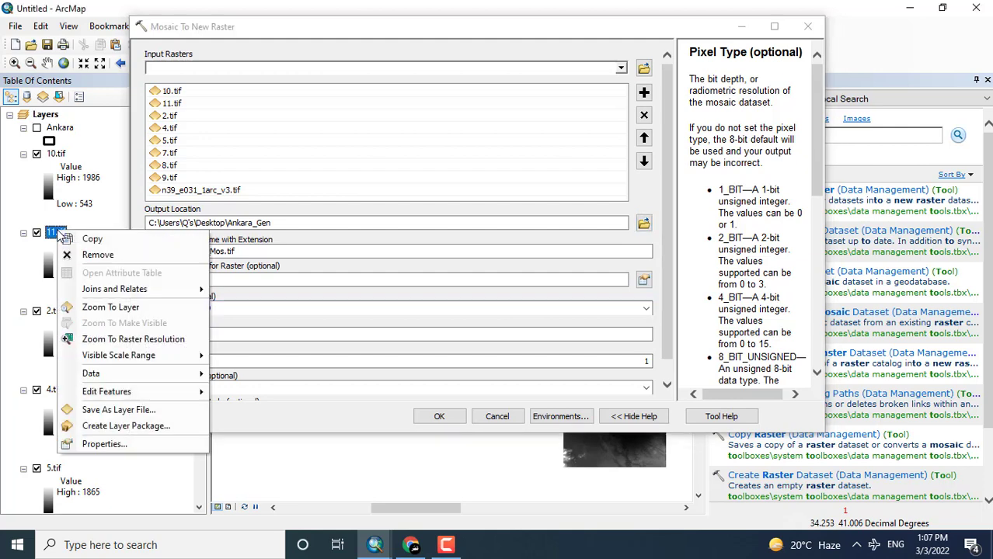
pyautogui.click(118, 444)
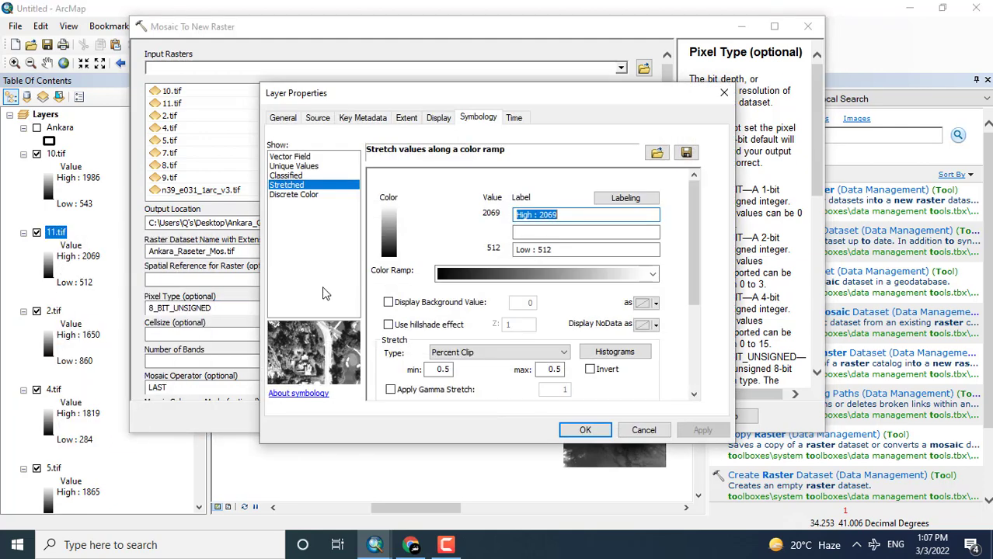
pyautogui.click(317, 118)
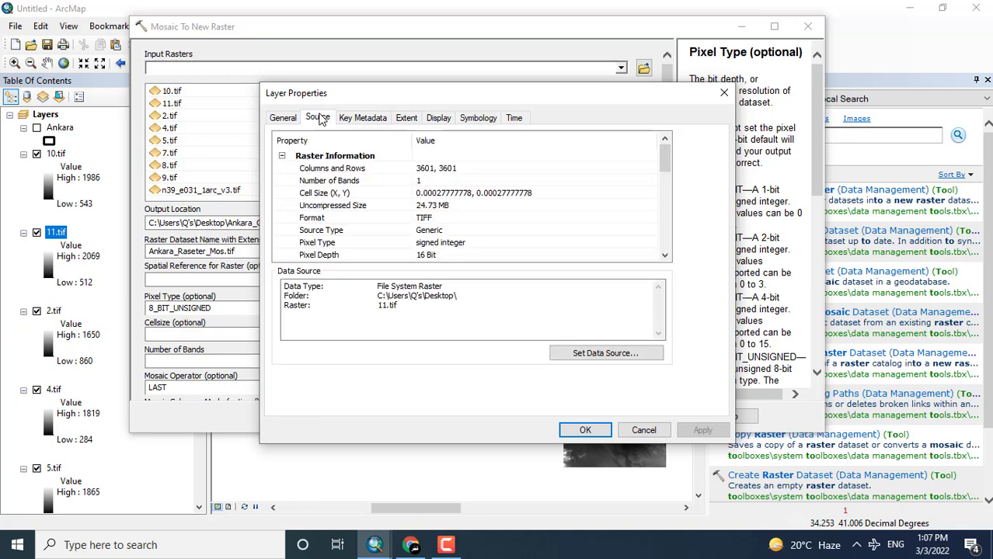
pyautogui.click(436, 255)
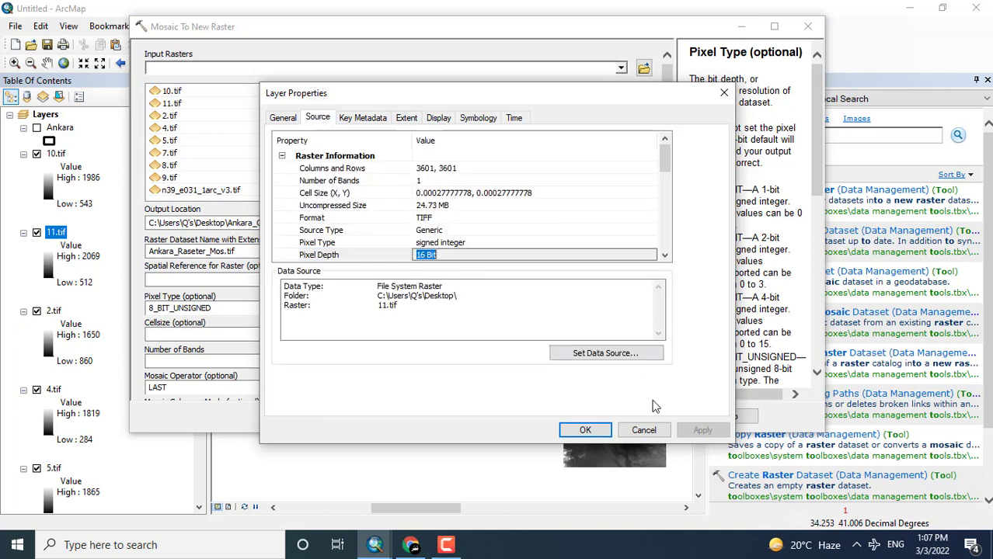
pyautogui.click(644, 431)
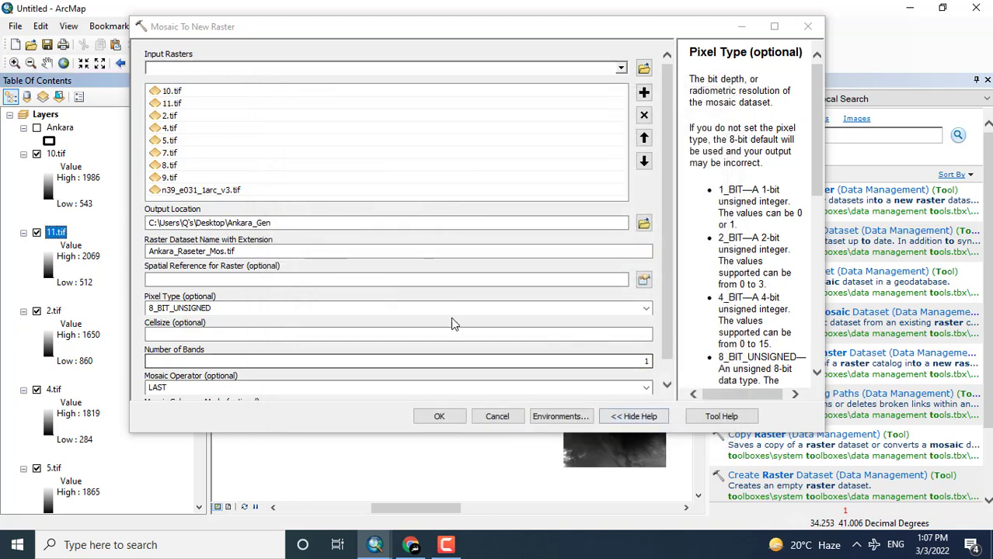
pyautogui.click(644, 309)
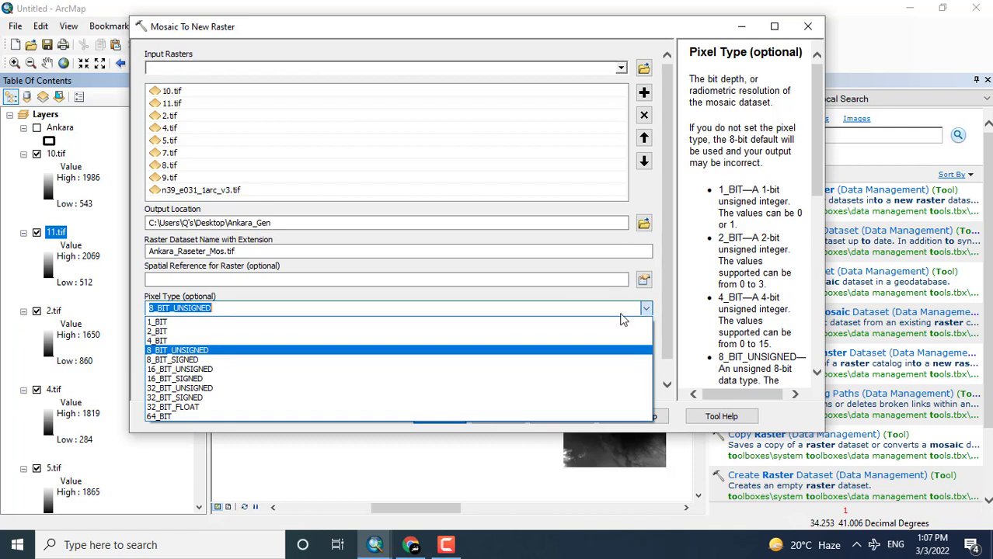
pyautogui.click(209, 379)
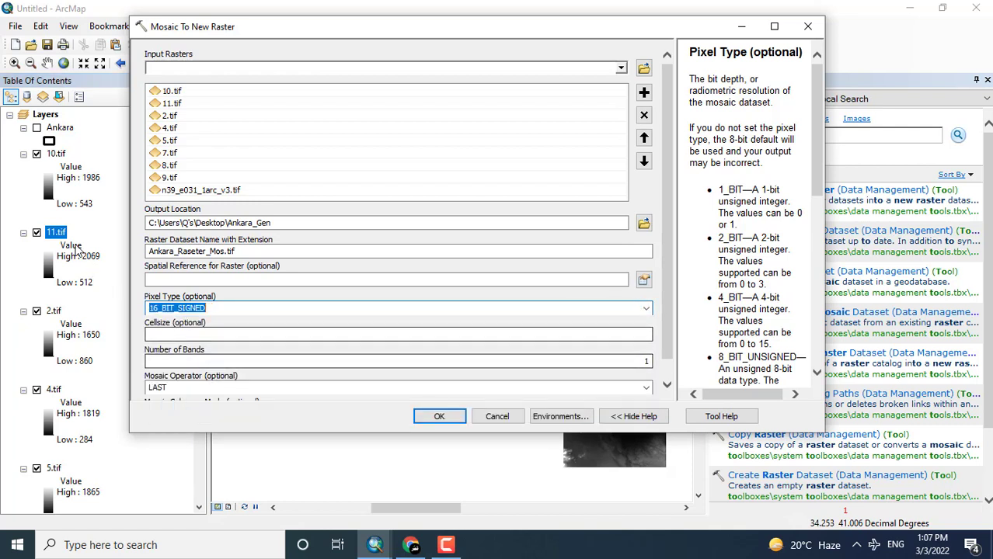
# Step: Verify in 11.tif's properties that it is a signed integer, then review the mosaic settings
pyautogui.rightClick(65, 243)
pyautogui.click(132, 444)
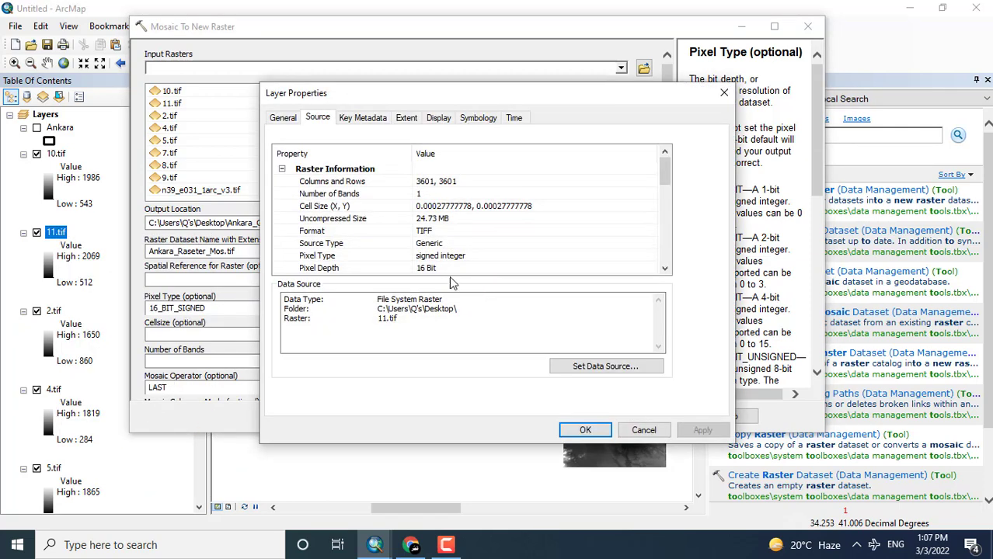
pyautogui.click(450, 257)
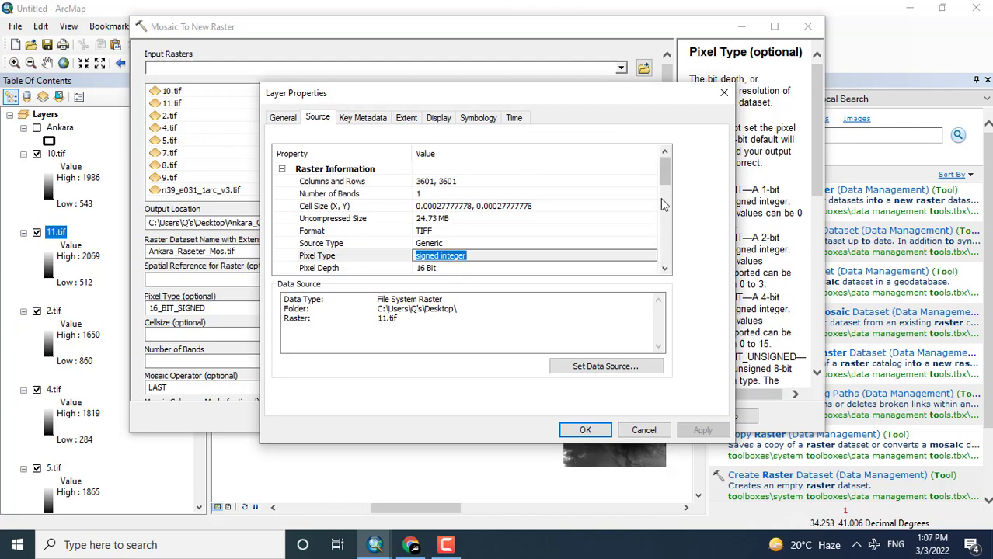
pyautogui.moveTo(659, 183); pyautogui.dragTo(660, 191)
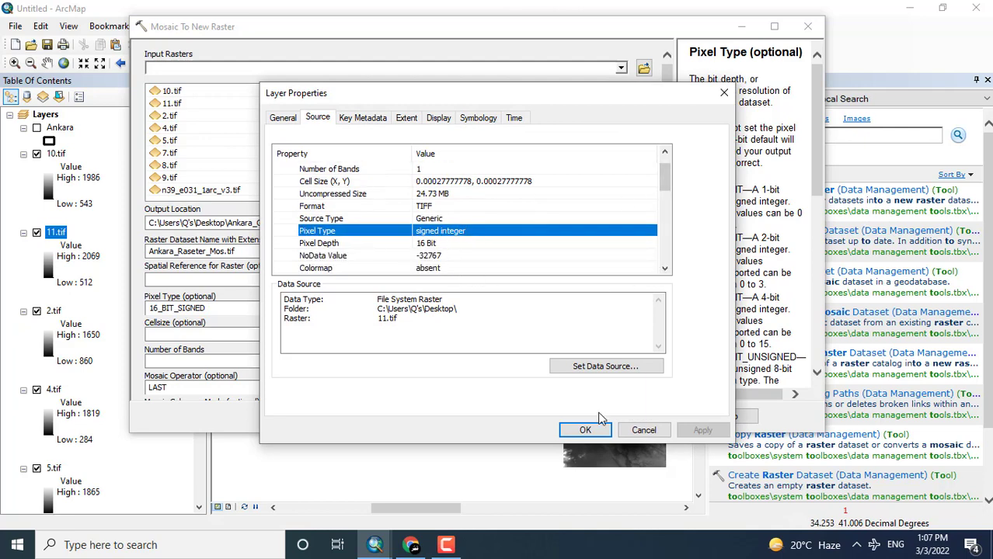
pyautogui.click(598, 423)
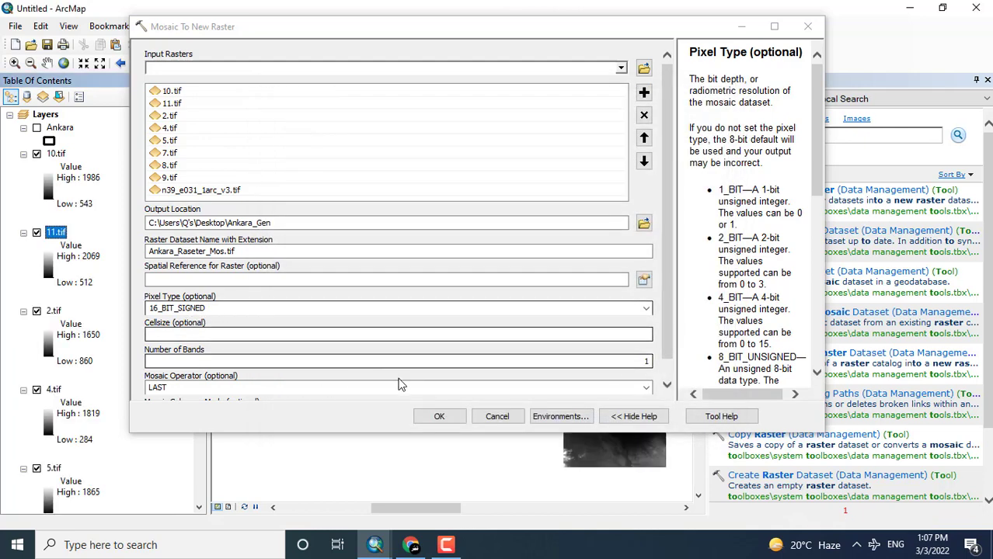
pyautogui.click(668, 342)
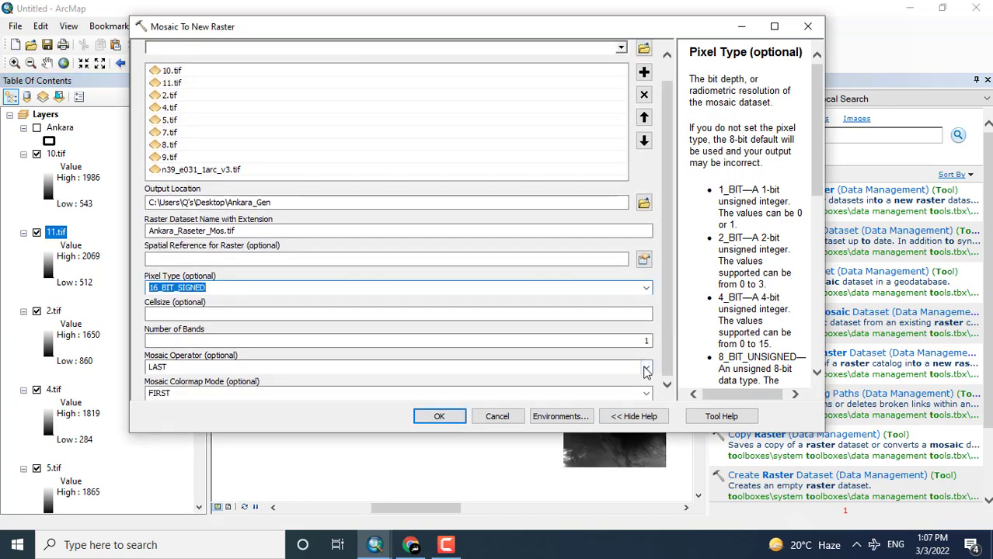
# Step: Run Mosaic To New Raster to create Ankara_Raseter_Mos.tif with values 3–2378
pyautogui.click(439, 417)
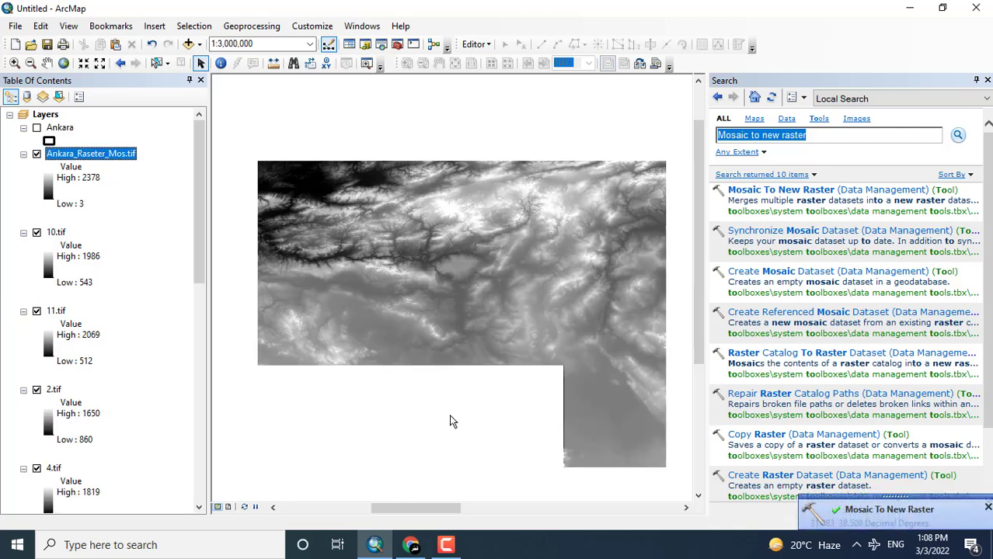
# Step: Compare the mosaic against the tiles and remove the 10.tif layer
pyautogui.click(36, 153)
pyautogui.click(36, 154)
pyautogui.moveTo(45, 138); pyautogui.dragTo(45, 136)
pyautogui.click(37, 129)
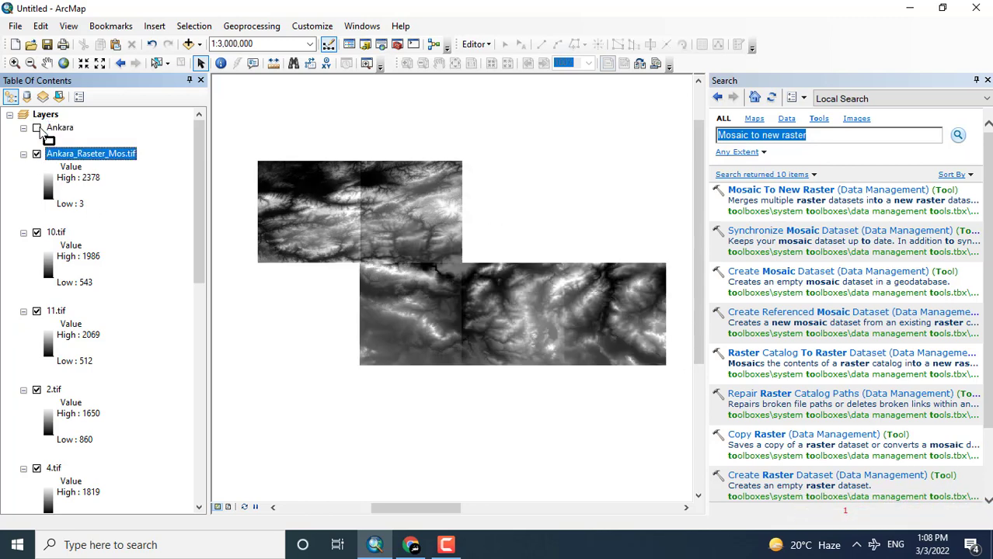
pyautogui.rightClick(62, 235)
pyautogui.click(74, 255)
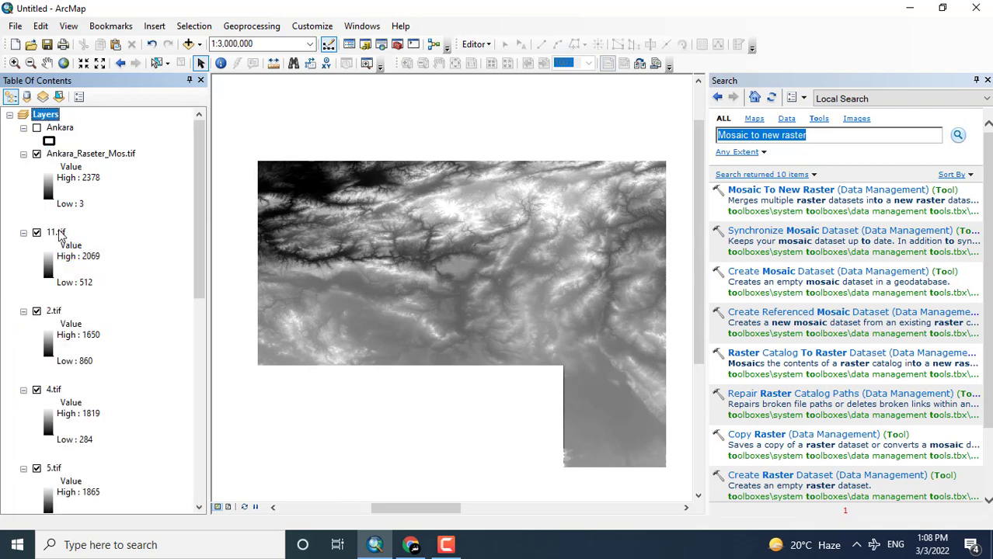
# Step: Remove the 11.tif, 2.tif, 4.tif and 5.tif tile layers together
pyautogui.click(56, 233)
pyautogui.keyDown('ctrl'); pyautogui.click(55, 311); pyautogui.keyUp('ctrl')
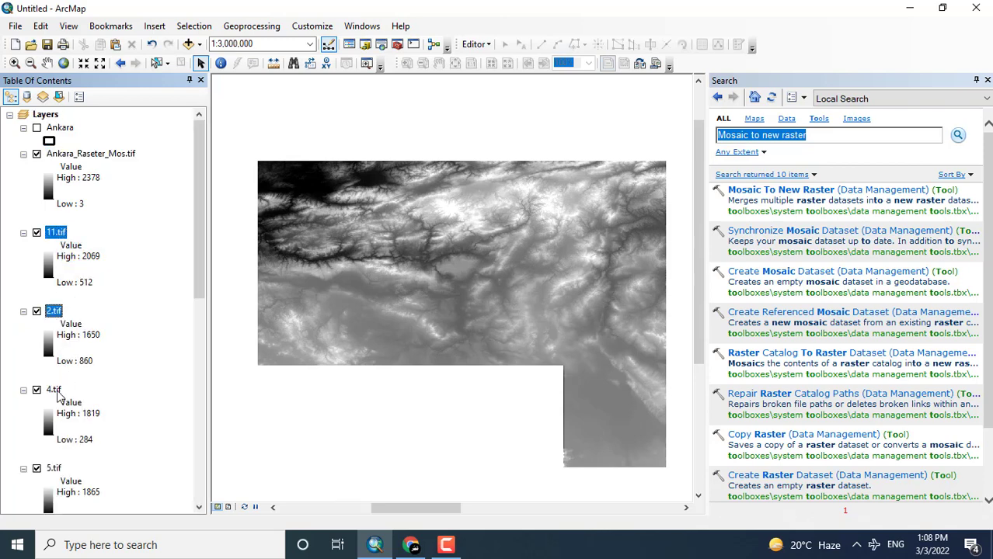
pyautogui.keyDown('ctrl'); pyautogui.click(54, 390); pyautogui.keyUp('ctrl')
pyautogui.keyDown('ctrl'); pyautogui.click(54, 468); pyautogui.keyUp('ctrl')
pyautogui.rightClick(55, 468)
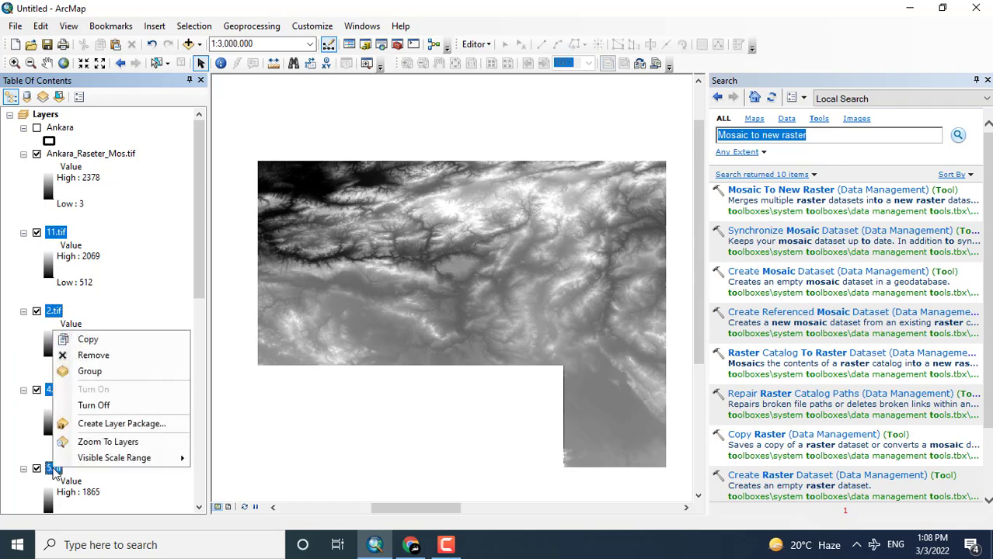
pyautogui.click(113, 360)
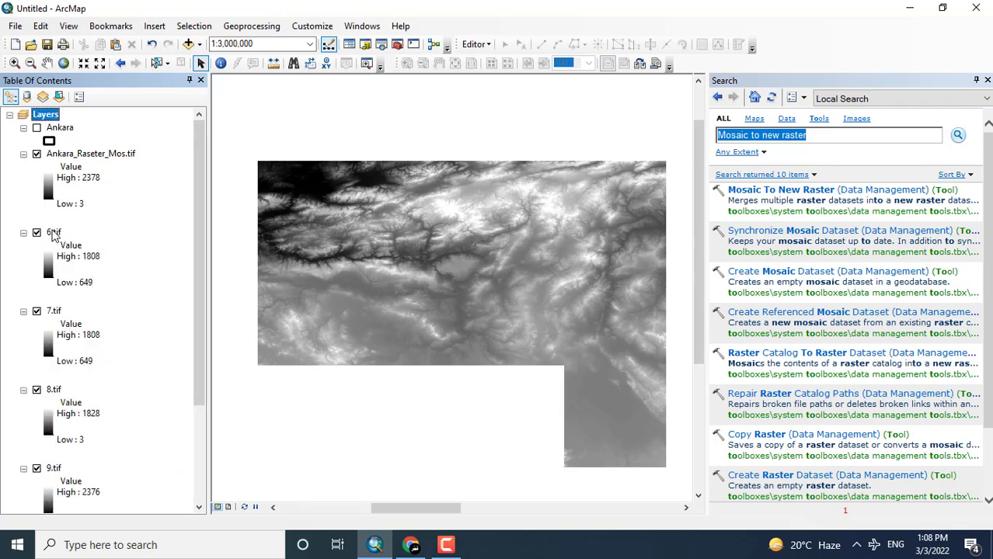
# Step: Remove the 6.tif, 7.tif, 8.tif and 9.tif tile layers together
pyautogui.click(54, 234)
pyautogui.keyDown('ctrl'); pyautogui.click(54, 312); pyautogui.keyUp('ctrl')
pyautogui.keyDown('ctrl'); pyautogui.click(54, 390); pyautogui.keyUp('ctrl')
pyautogui.keyDown('ctrl'); pyautogui.click(55, 469); pyautogui.keyUp('ctrl')
pyautogui.rightClick(54, 468)
pyautogui.click(104, 356)
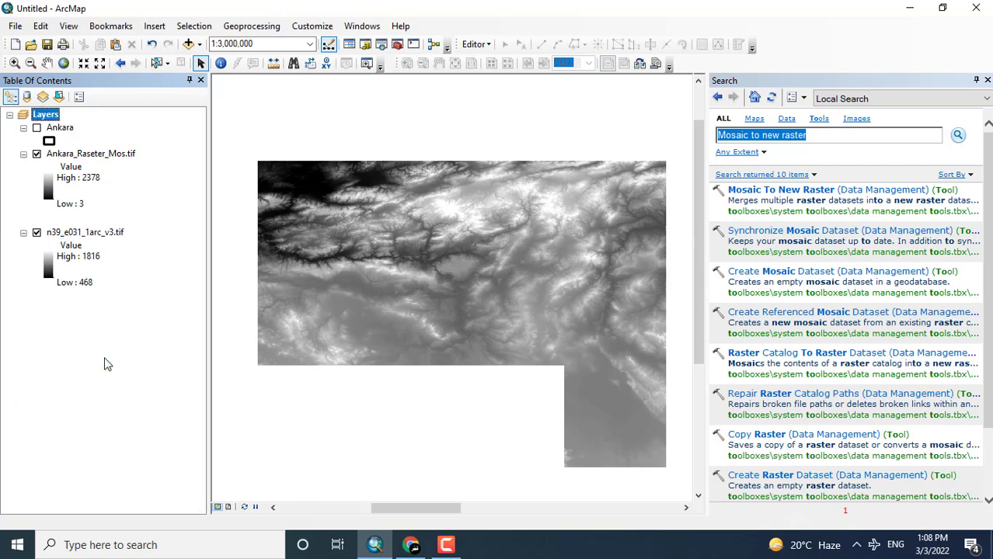
# Step: Remove n39_e031_1arc_v3.tif and leave the Ankara boundary hidden
pyautogui.rightClick(67, 233)
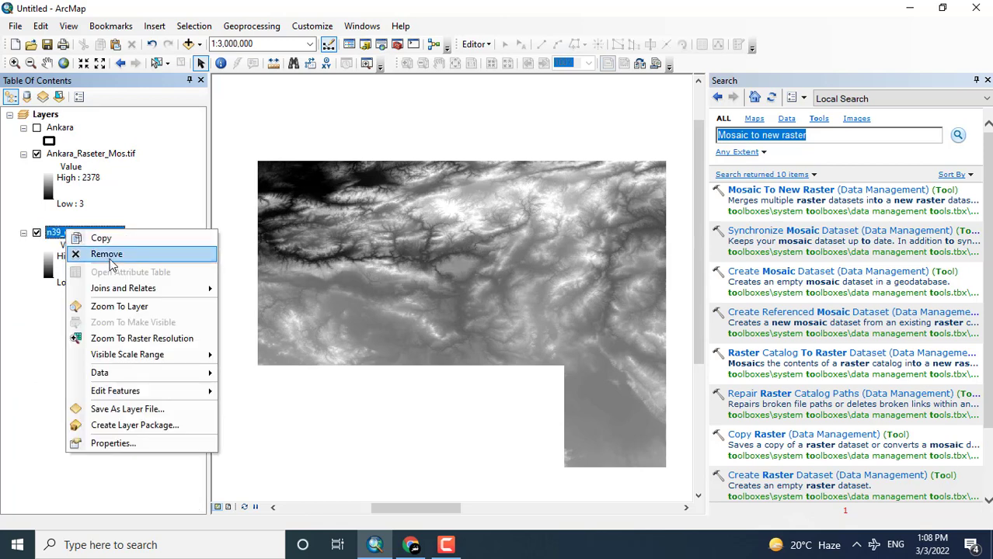
pyautogui.click(108, 257)
pyautogui.click(36, 128)
pyautogui.click(37, 128)
pyautogui.click(37, 128)
pyautogui.click(36, 129)
pyautogui.click(37, 128)
pyautogui.click(37, 128)
pyautogui.click(37, 128)
pyautogui.click(37, 129)
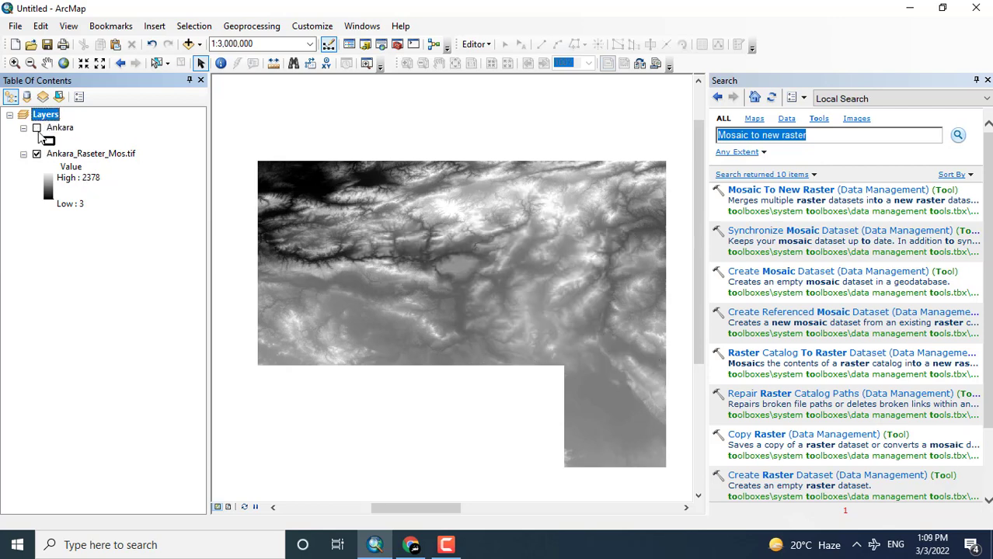
pyautogui.click(37, 131)
pyautogui.click(37, 131)
# Step: Show the Ankara boundary and search the tools for 'extract by mask'
pyautogui.click(988, 80)
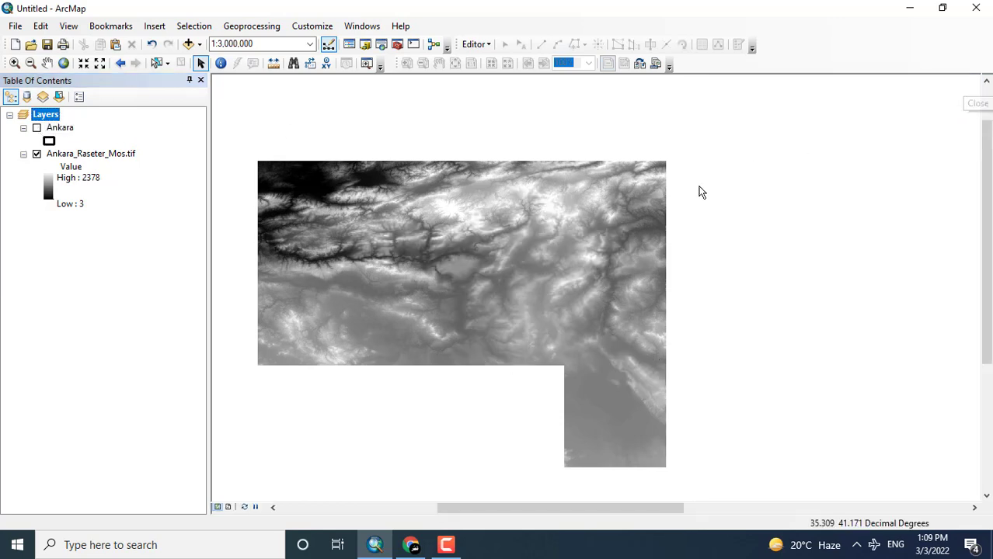
pyautogui.click(37, 128)
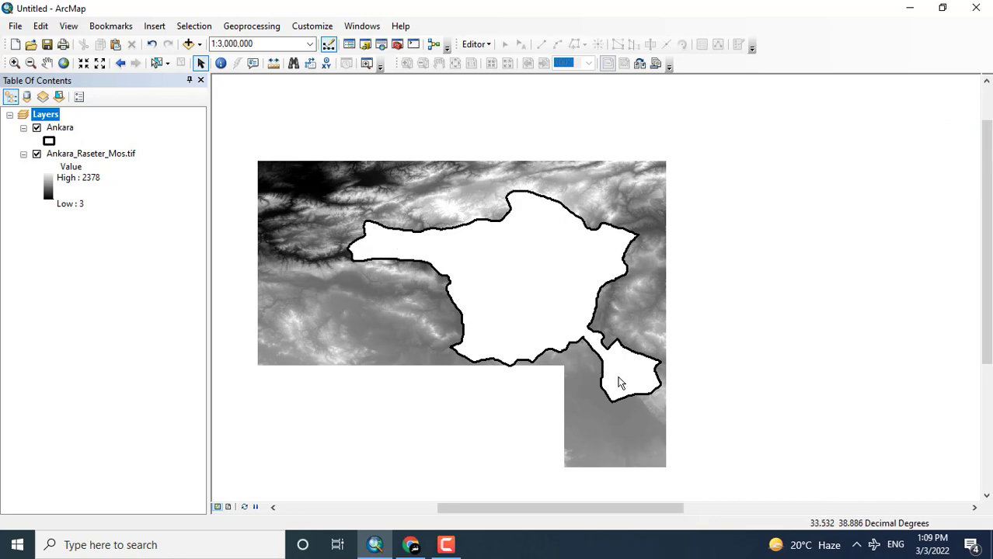
pyautogui.click(381, 44)
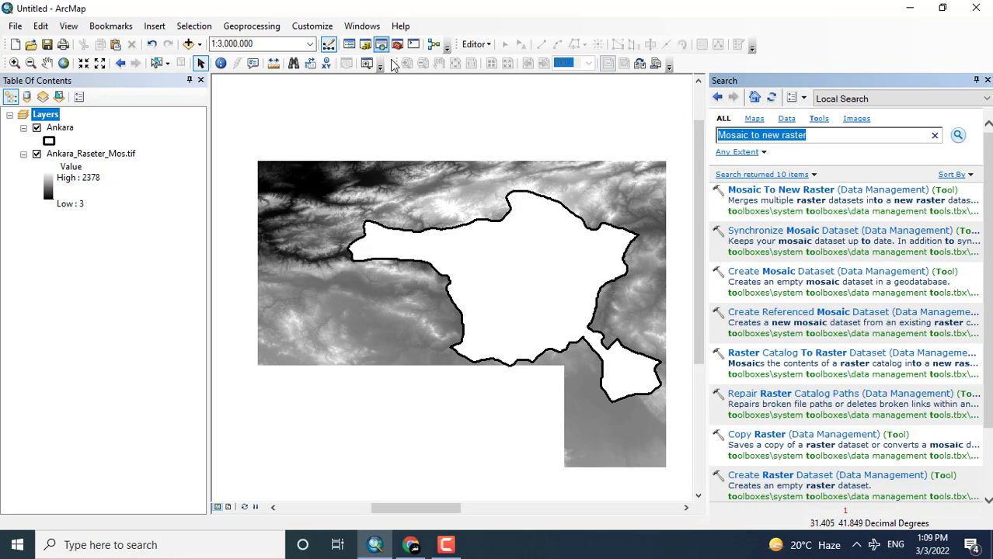
pyautogui.press('BackSpace')
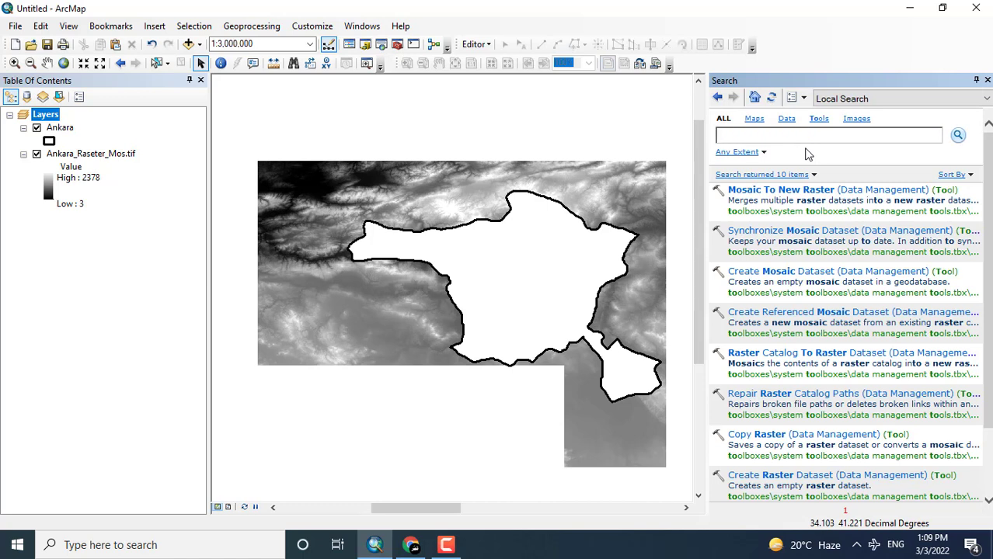
pyautogui.write('extract by mask')
pyautogui.press('Return')
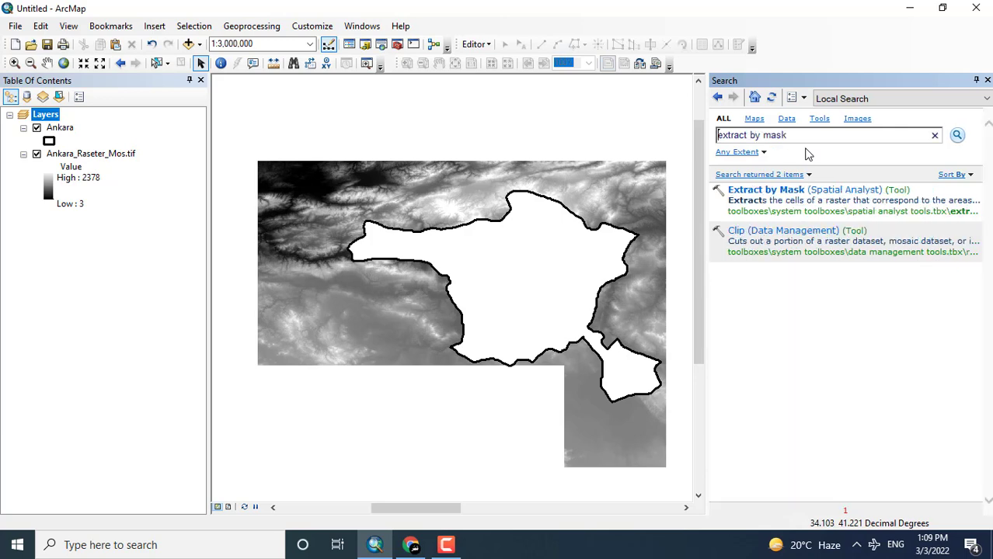
# Step: In Extract by Mask, set the mosaic as input, Ankara as mask, and output Desktop\Ankara_Ext.tif
pyautogui.click(791, 193)
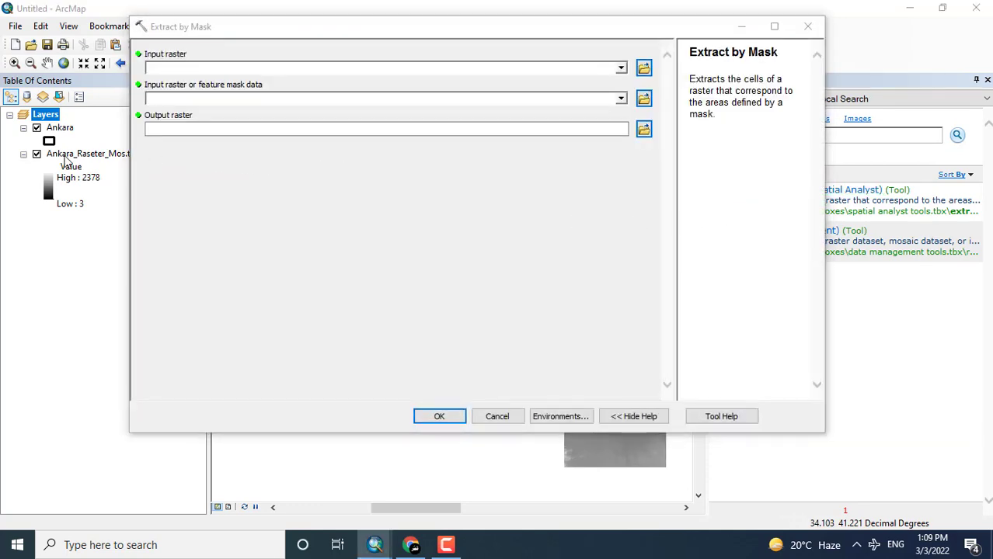
pyautogui.moveTo(70, 155); pyautogui.dragTo(187, 75)
pyautogui.moveTo(60, 127); pyautogui.dragTo(169, 105)
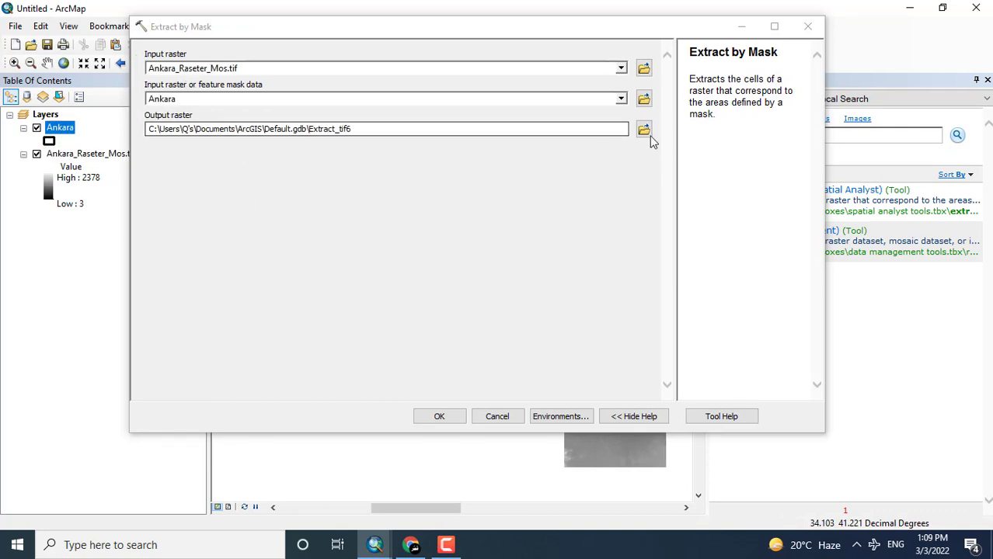
pyautogui.click(644, 131)
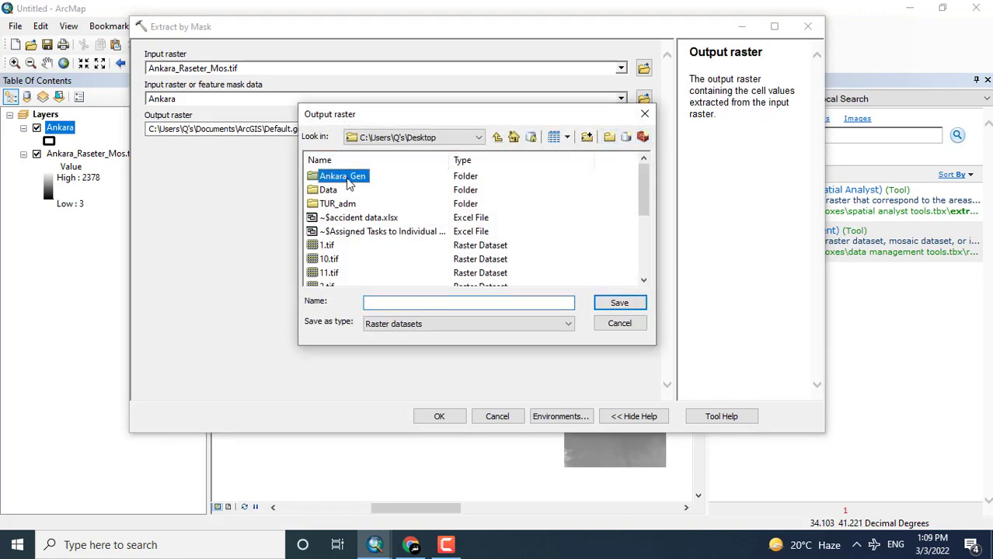
pyautogui.click(496, 302)
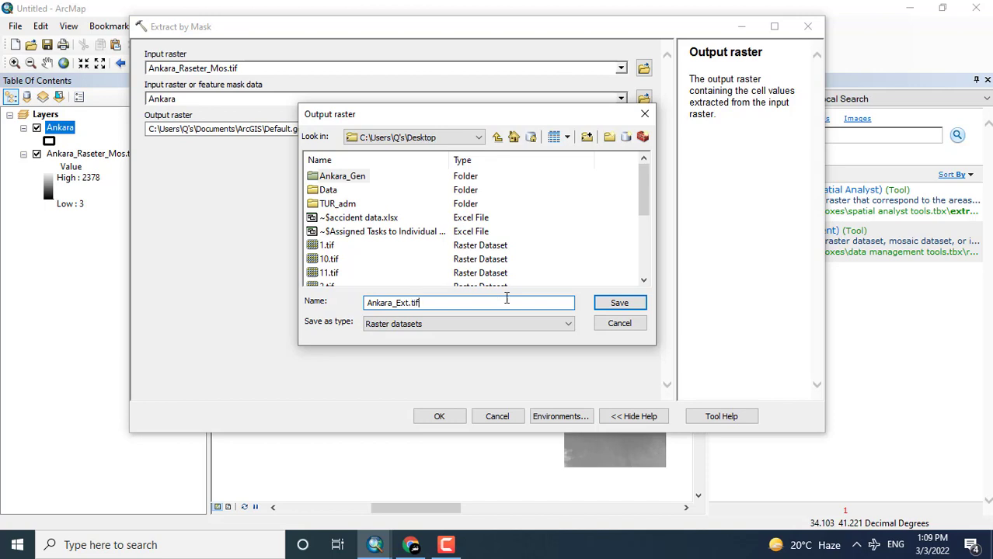
pyautogui.click(614, 304)
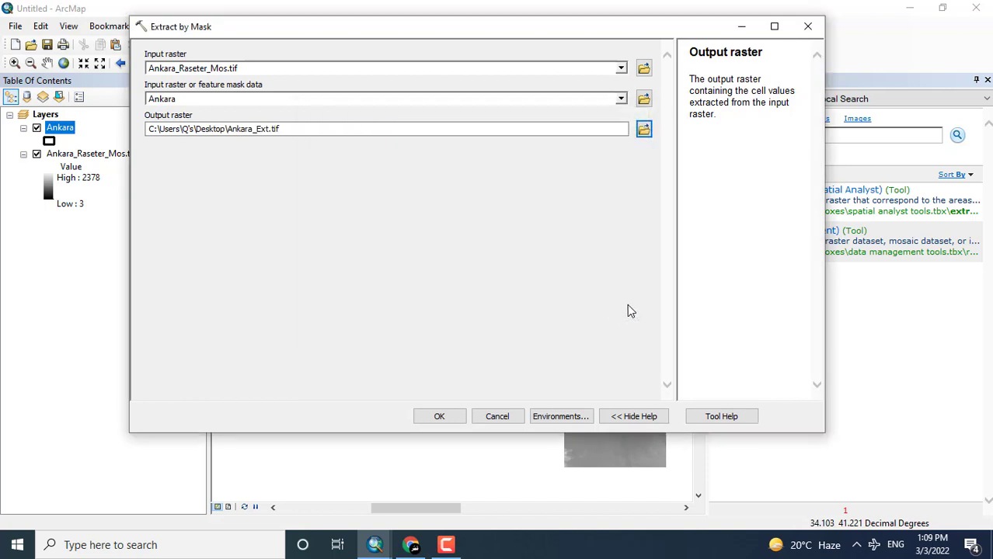
# Step: Run the extraction, then hide Ankara_Raseter_Mos.tif and Ankara and auto-hide the Search window
pyautogui.click(457, 420)
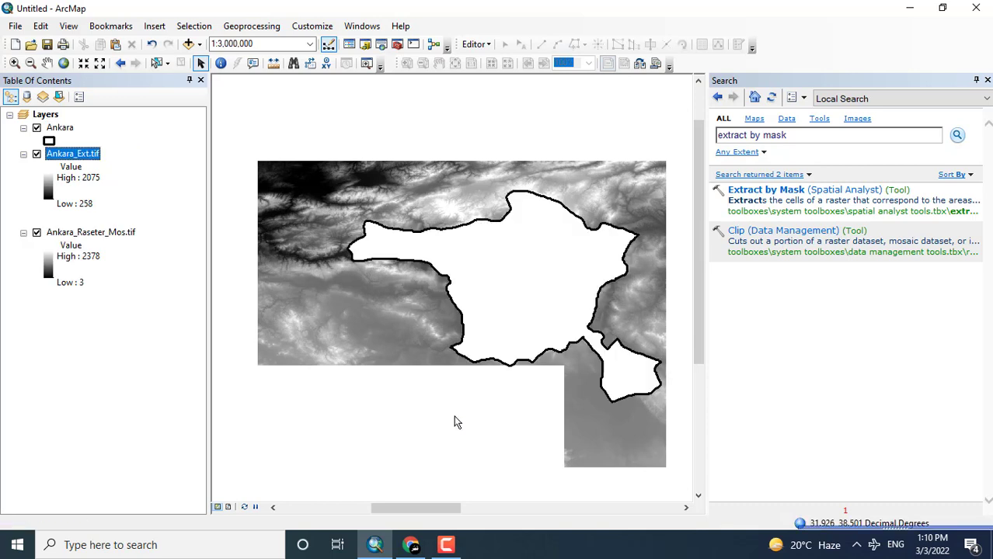
pyautogui.click(36, 233)
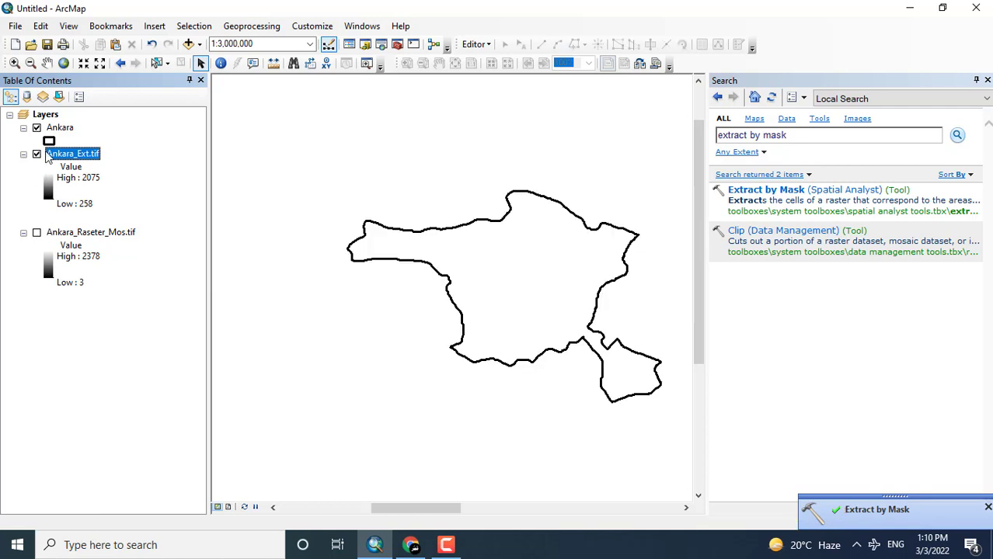
pyautogui.click(36, 128)
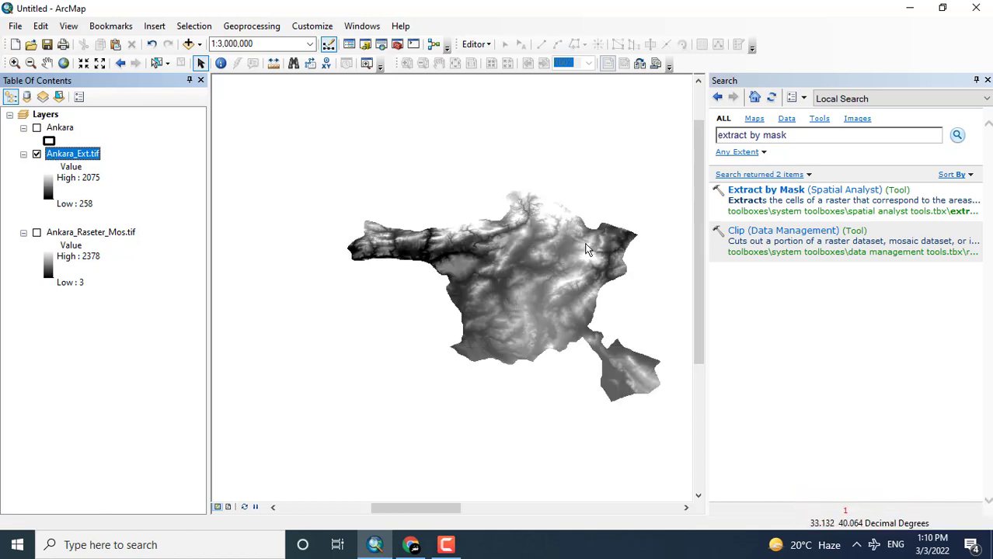
pyautogui.click(977, 82)
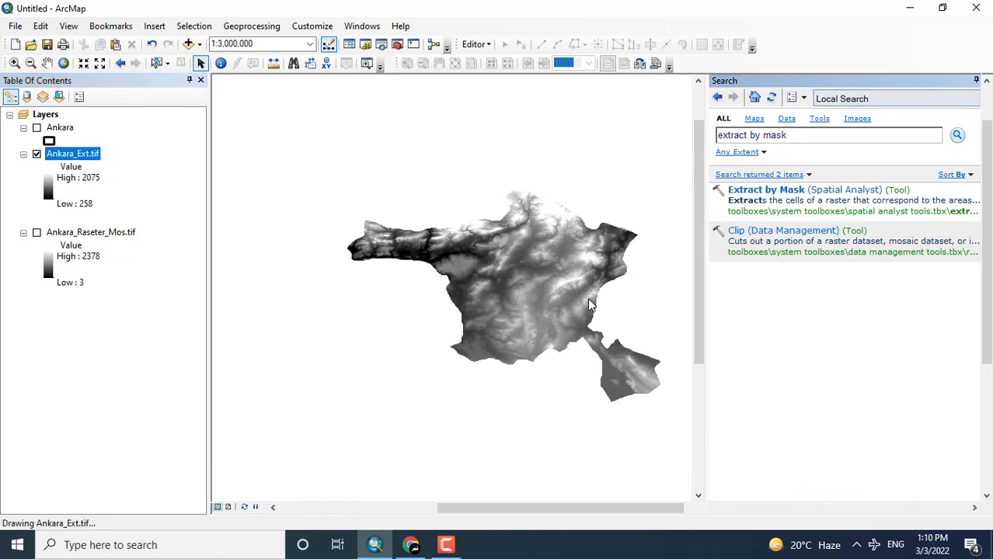
# Step: Apply the magenta-to-red spectrum colour ramp to Ankara_Ext.tif's value legend
pyautogui.click(48, 188)
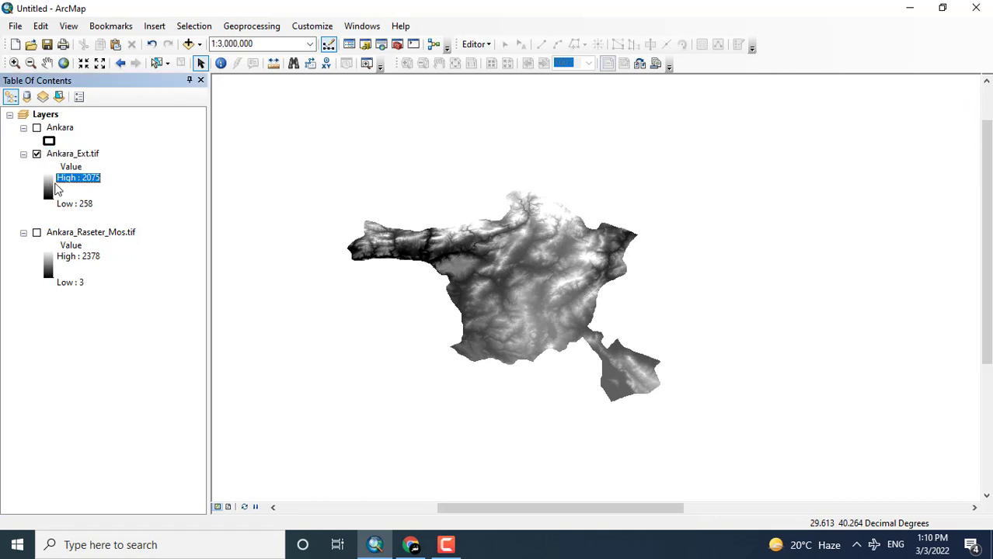
pyautogui.click(48, 189)
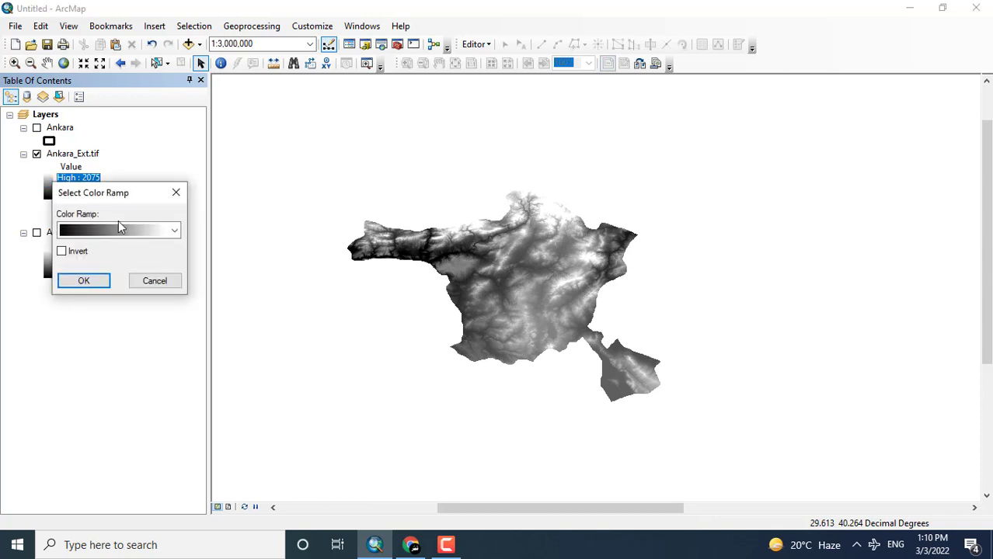
pyautogui.click(171, 230)
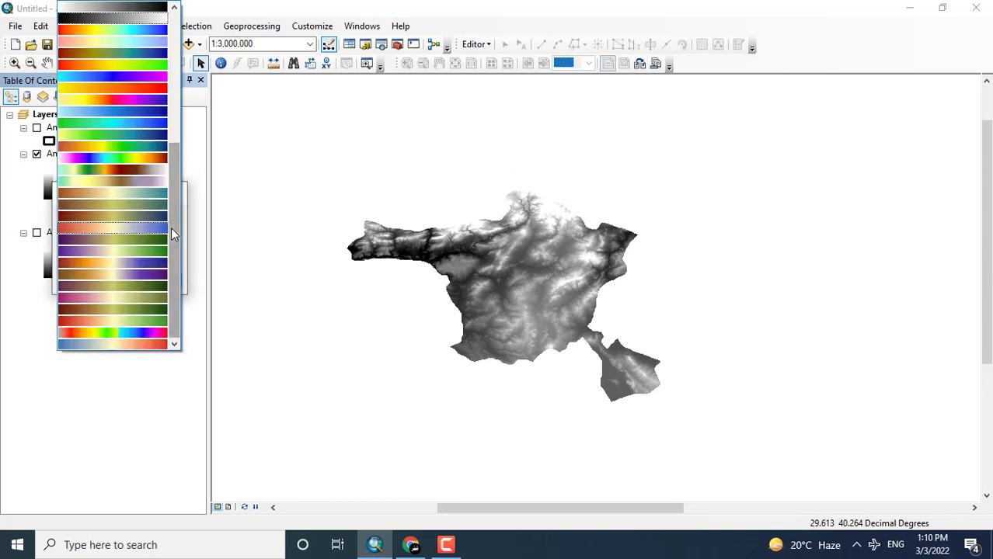
pyautogui.click(159, 160)
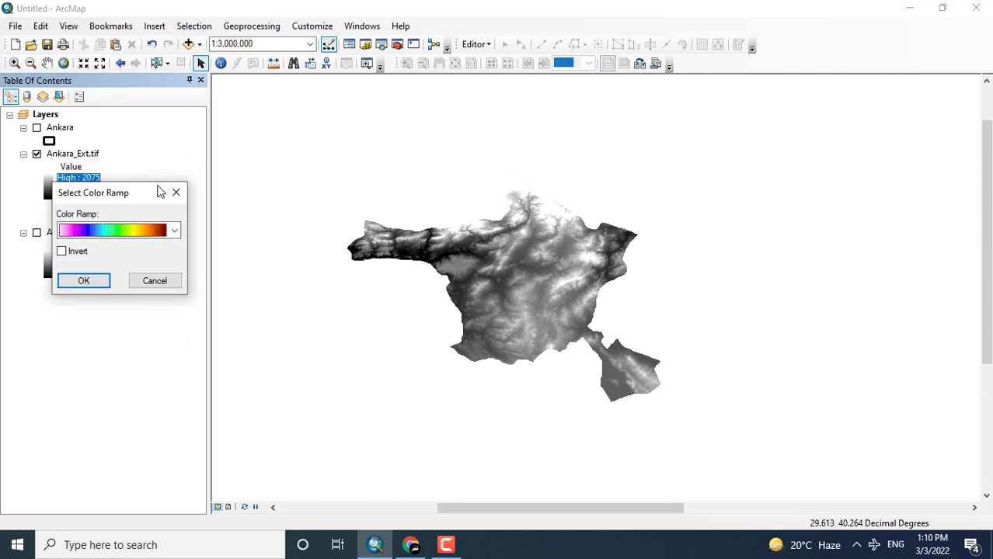
pyautogui.click(95, 279)
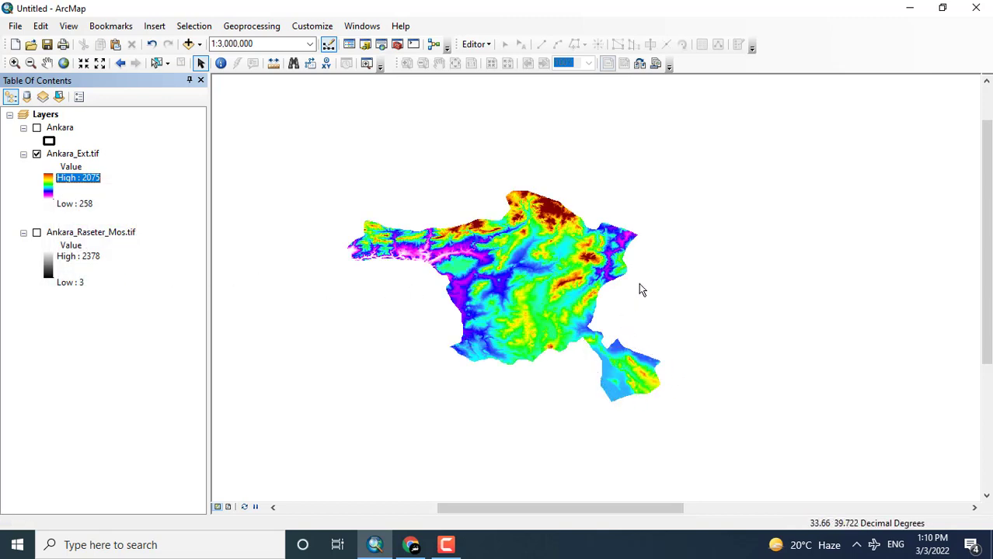
# Step: Leave the Ankara boundary hidden and turn Ankara_Raseter_Mos.tif back on beneath the extract
pyautogui.click(37, 129)
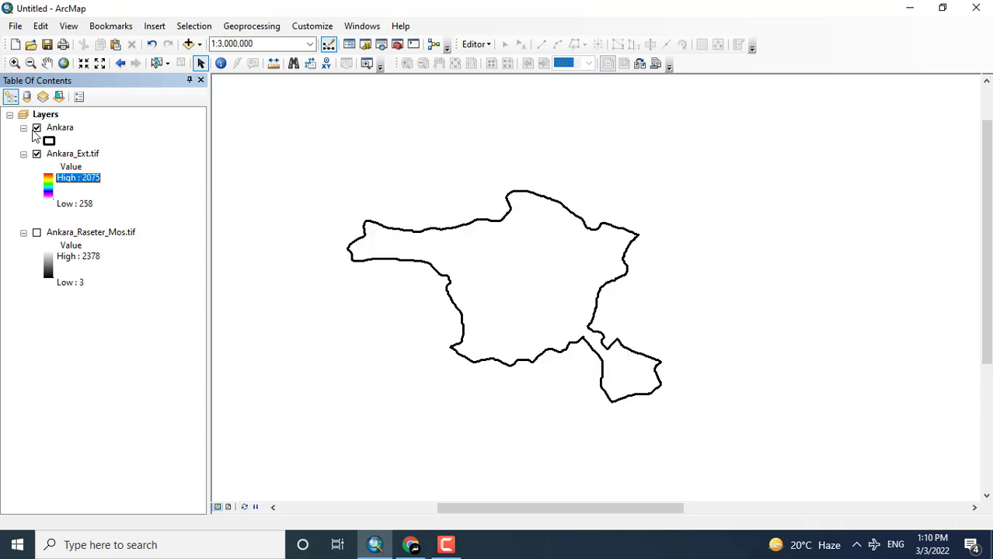
pyautogui.click(37, 129)
pyautogui.click(37, 129)
pyautogui.click(37, 128)
pyautogui.click(36, 233)
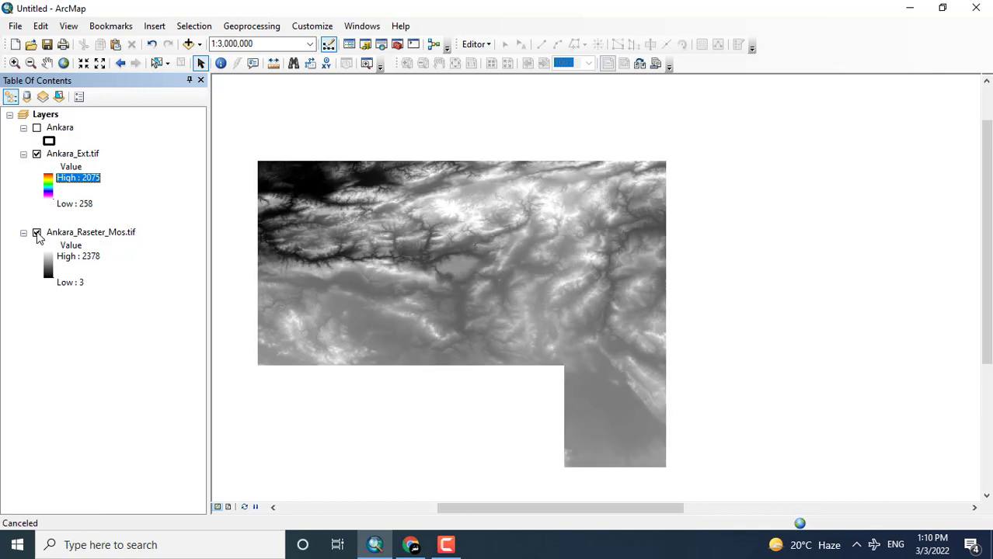